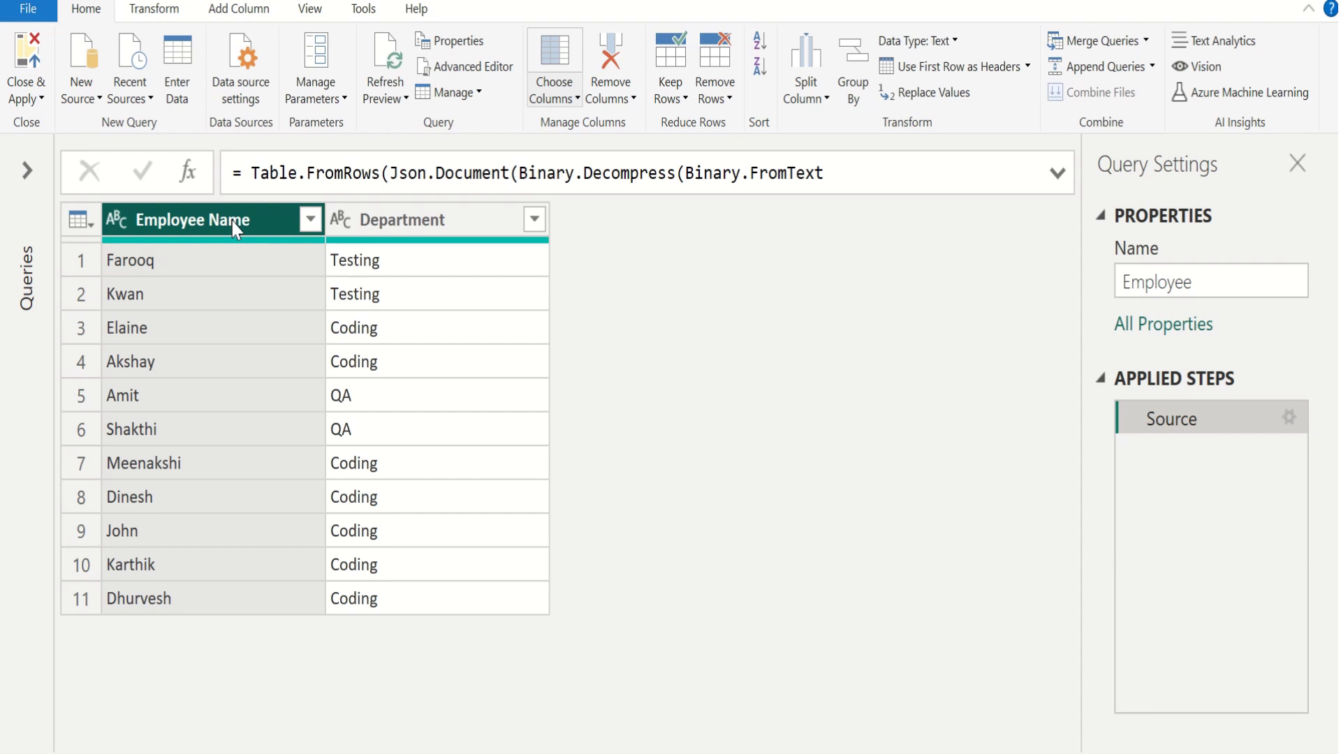
{"action": "left_click", "coordinate": [415, 222]}
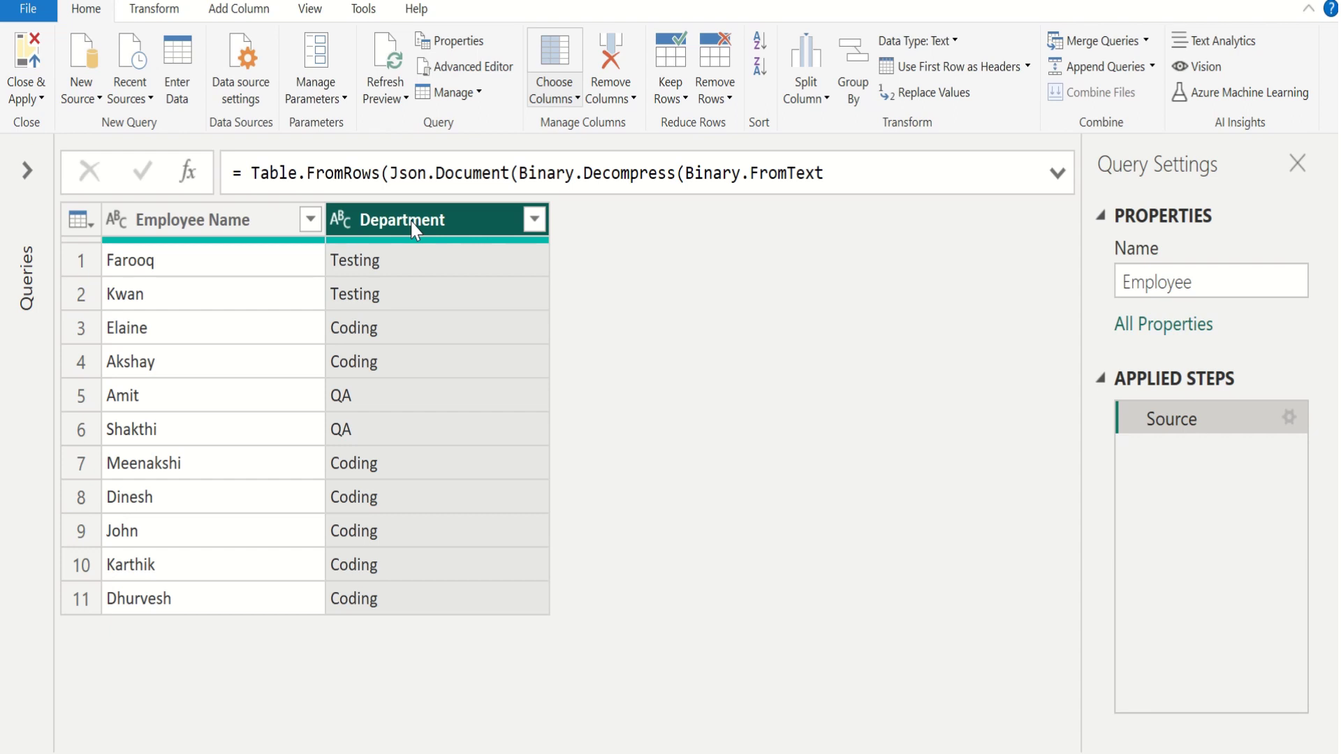
{"action": "left_click", "coordinate": [81, 220]}
{"action": "left_click", "coordinate": [747, 385]}
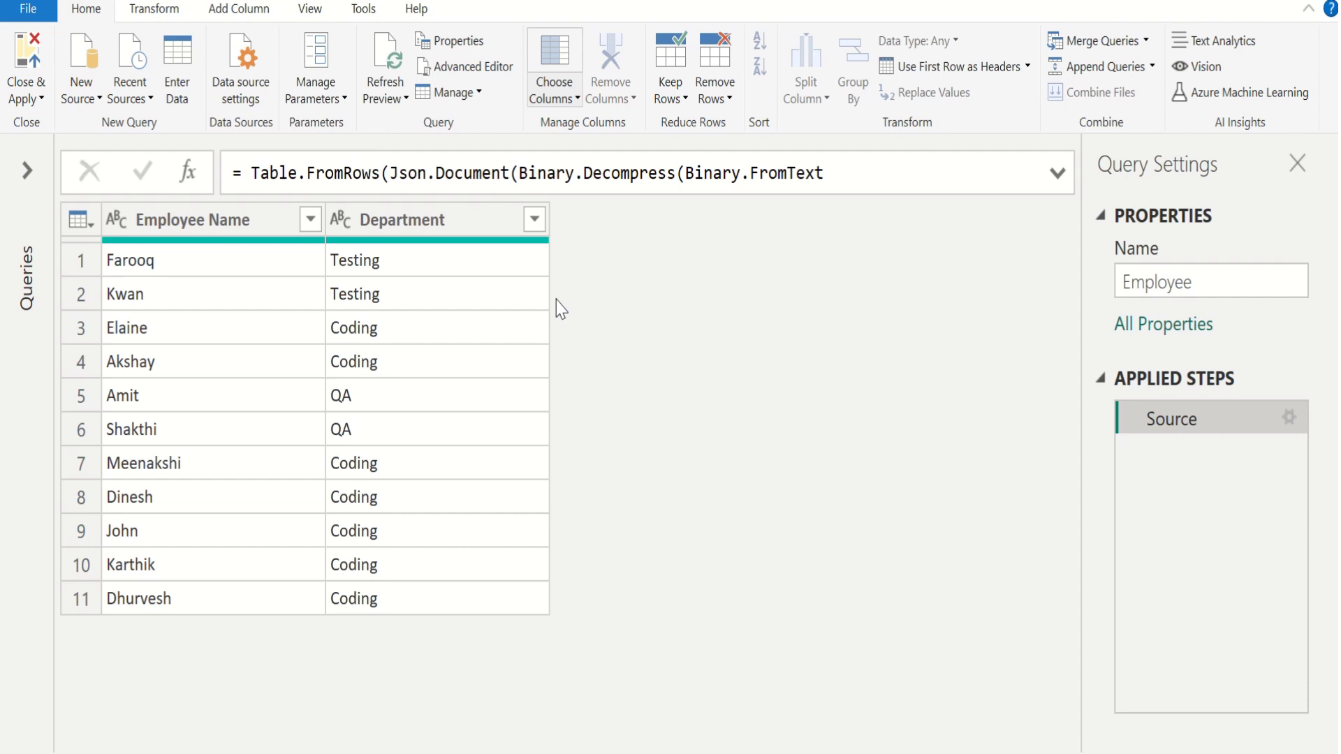
Step: Replace the value 0 with 1 in the Employee Name column using Replace Values
{"action": "left_click", "coordinate": [220, 224]}
{"action": "right_click", "coordinate": [222, 230]}
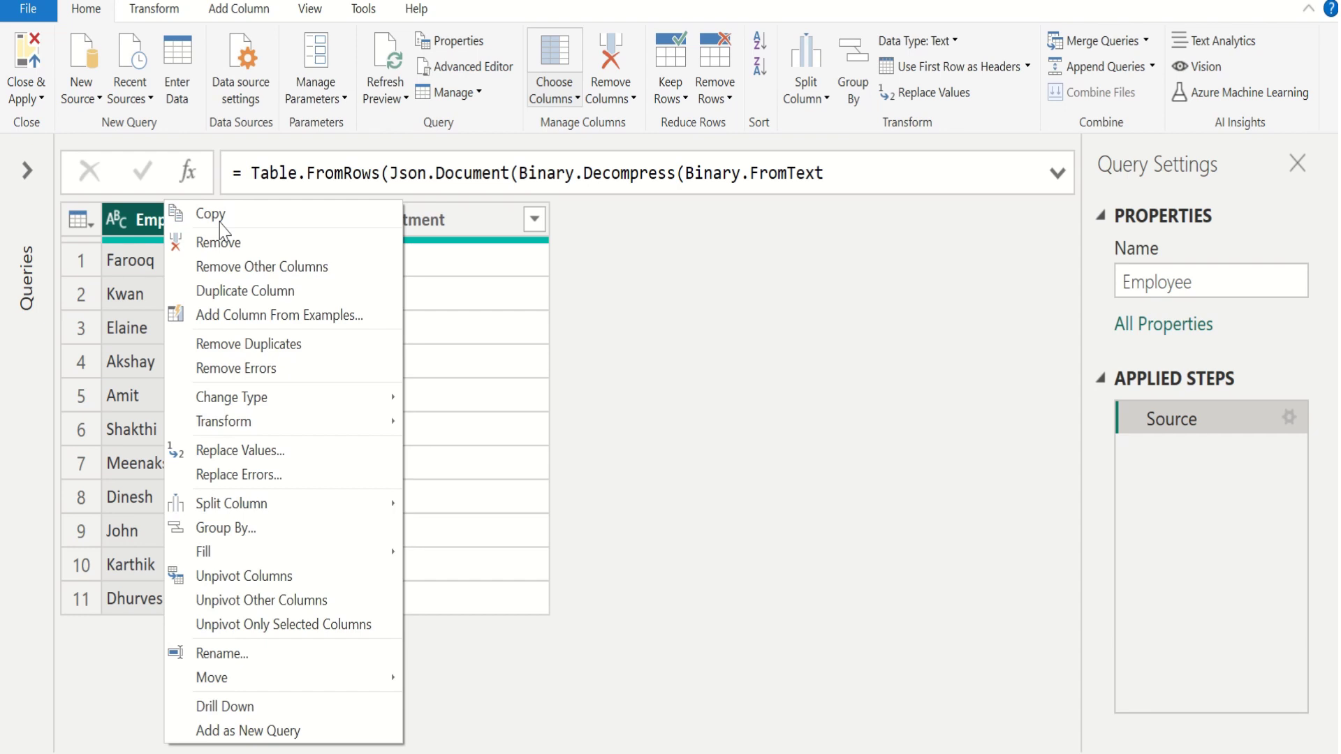
{"action": "left_click", "coordinate": [294, 457]}
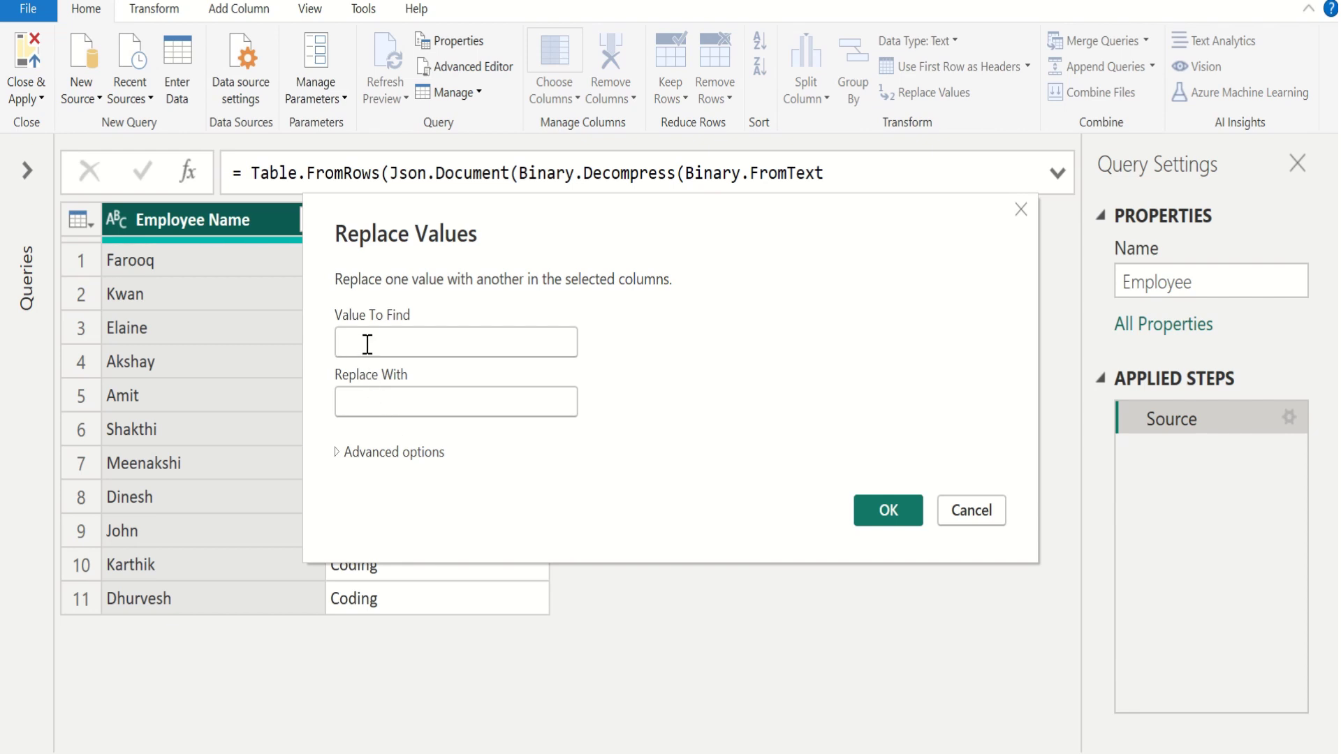
{"action": "type", "text": "0"}
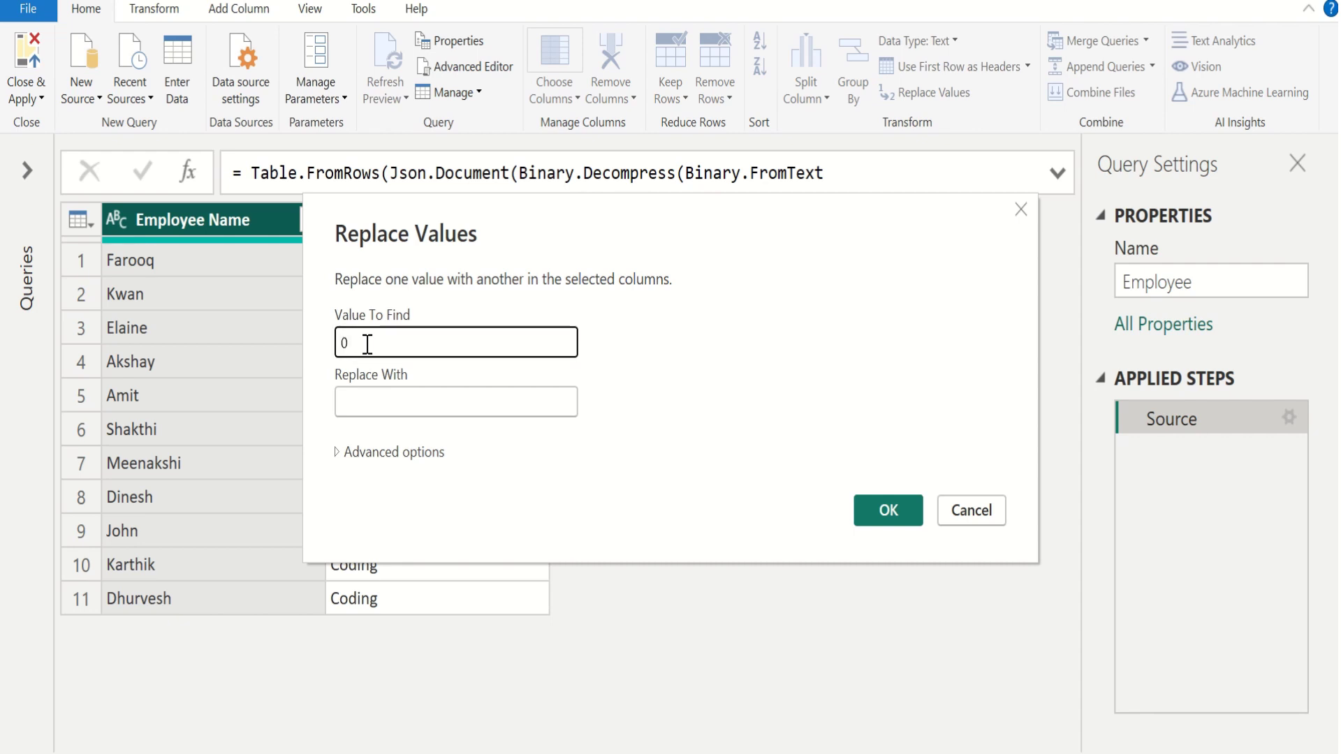
{"action": "left_click", "coordinate": [371, 405]}
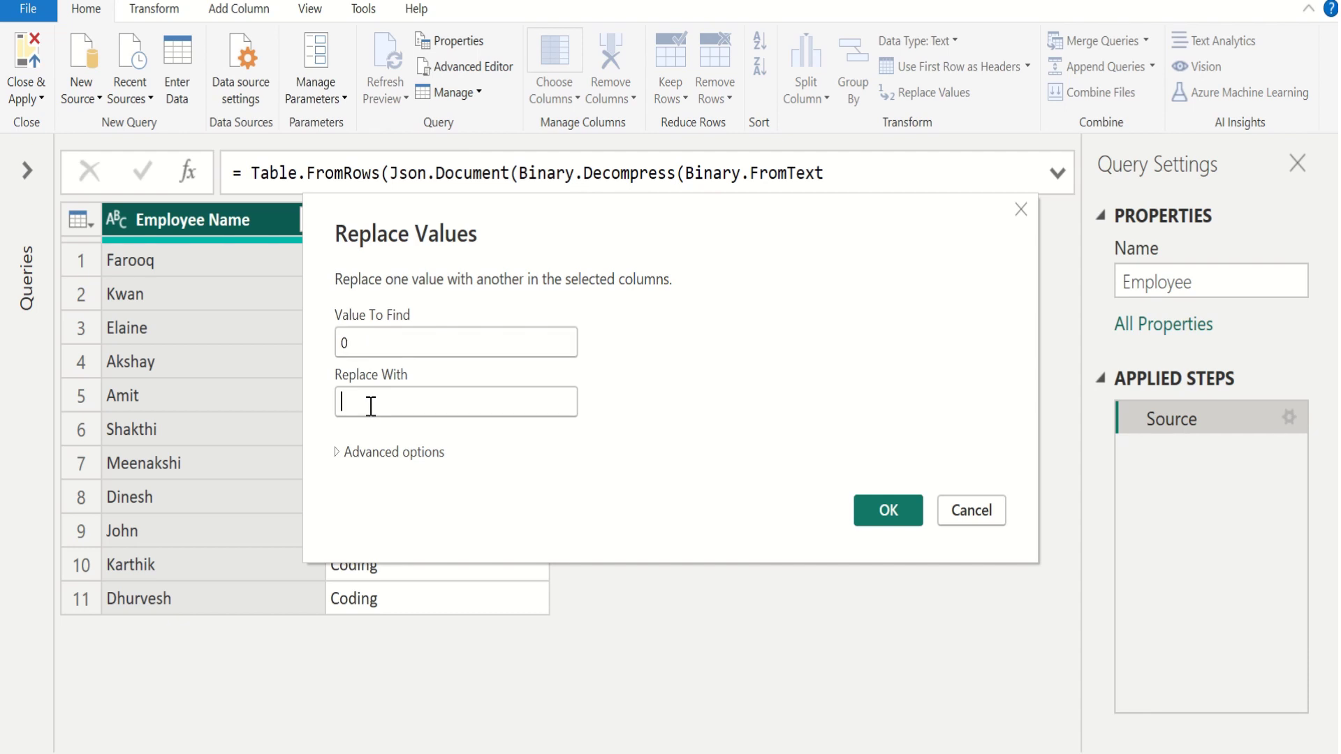
{"action": "type", "text": "1"}
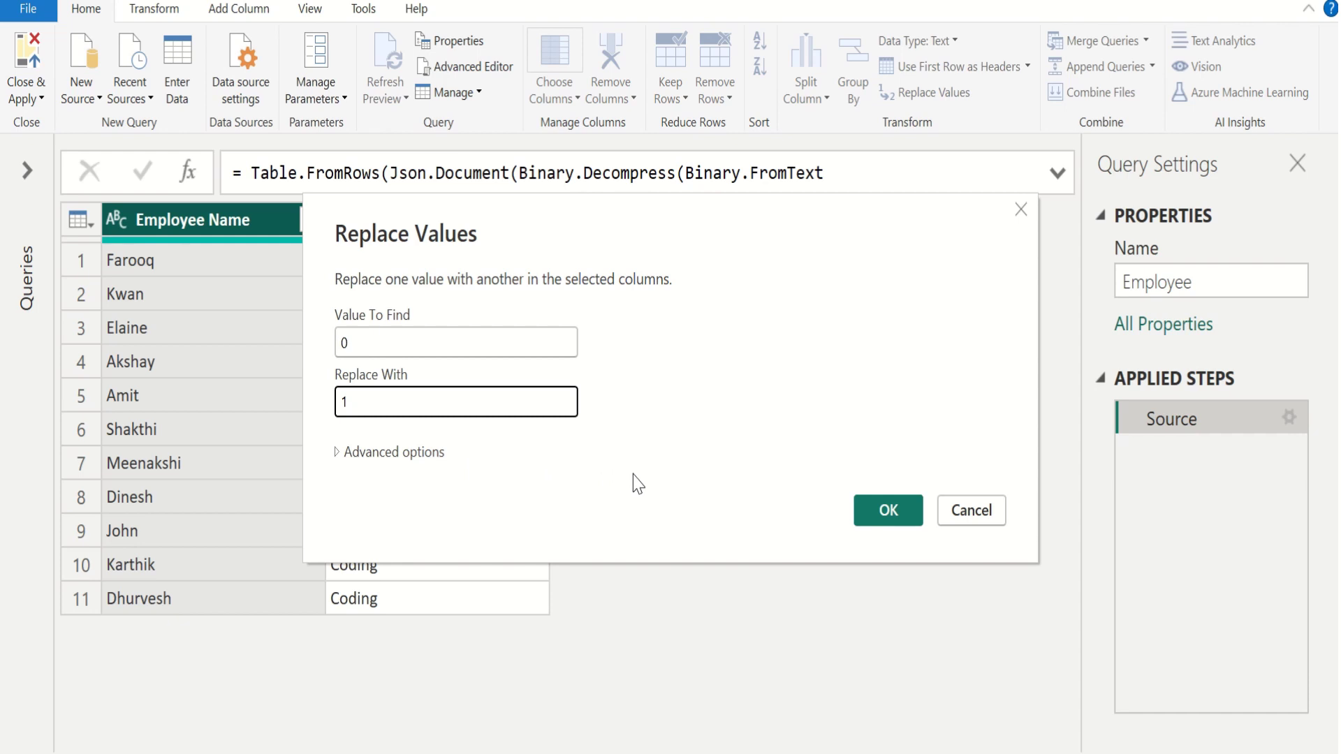
{"action": "left_click", "coordinate": [889, 509]}
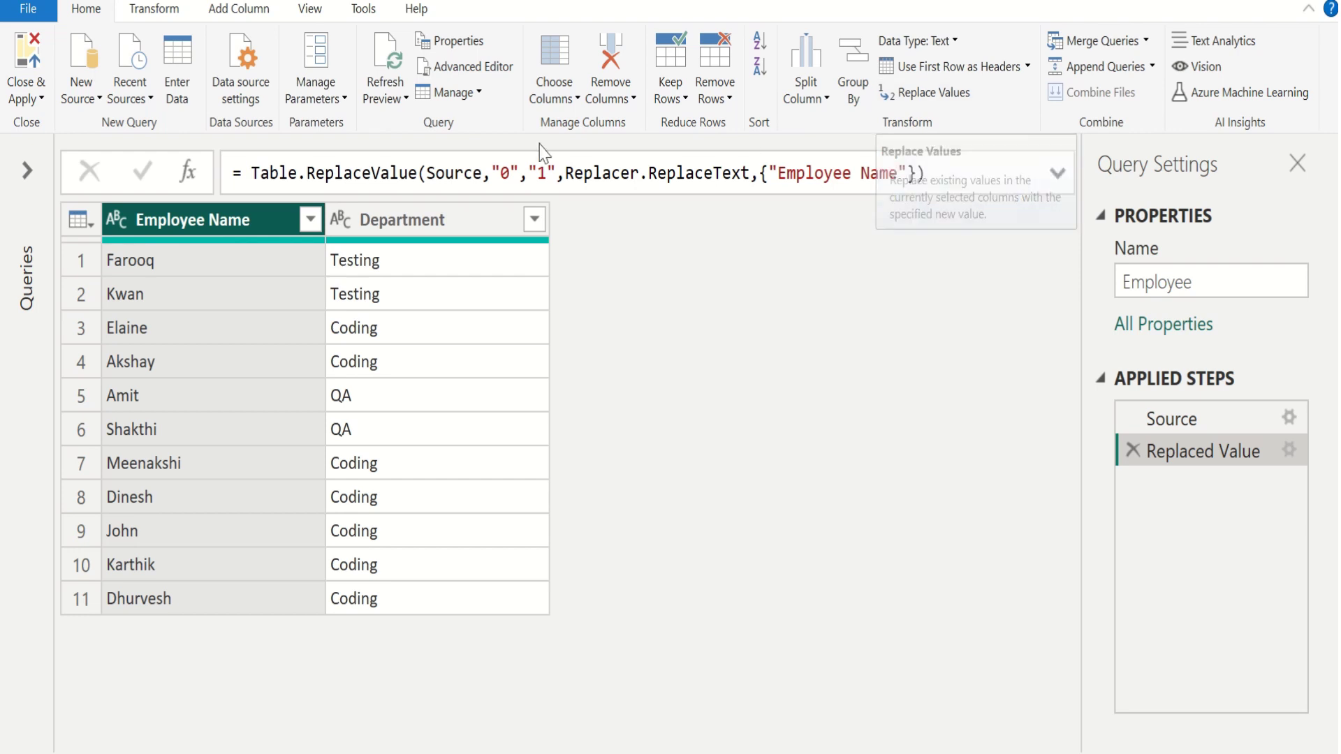
{"action": "left_click", "coordinate": [171, 15]}
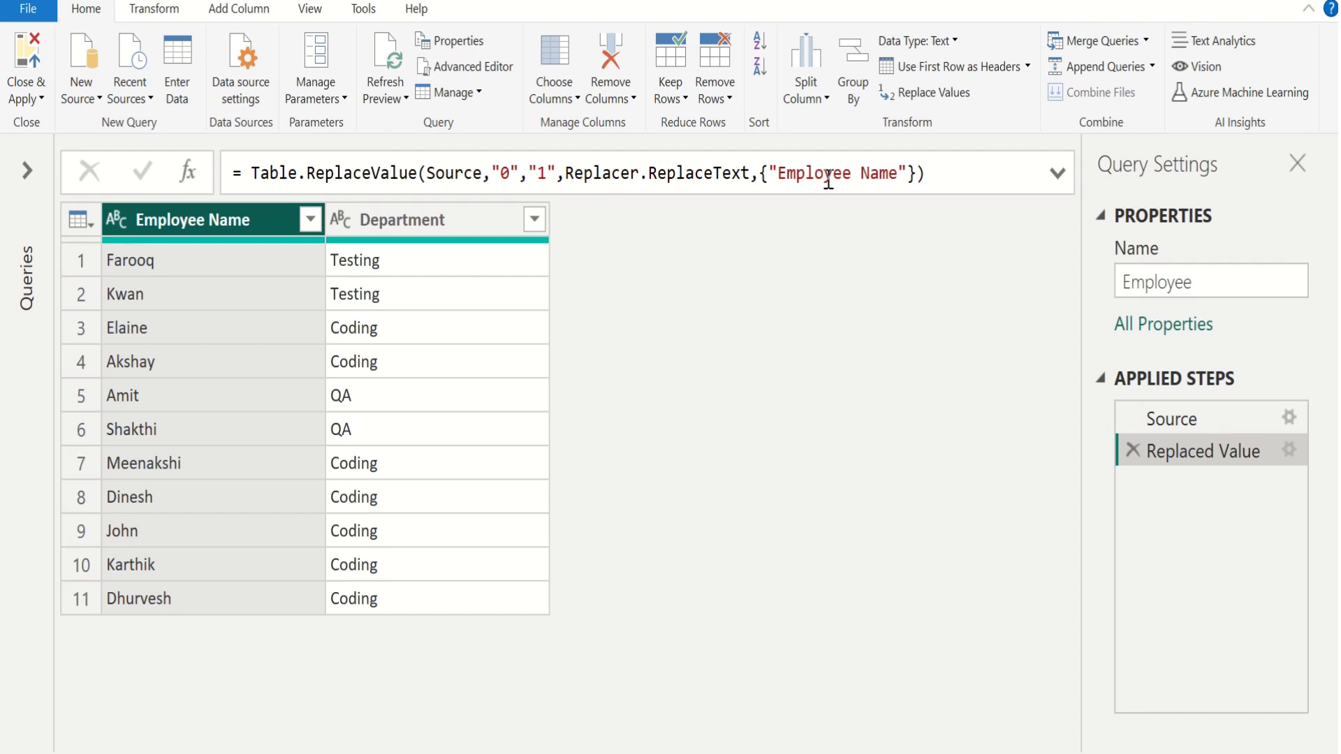
Step: Expand the Replaced Value formula and, on a new line after Source, replace the "0" argument with each [Employee Name]
{"action": "left_click", "coordinate": [1057, 175]}
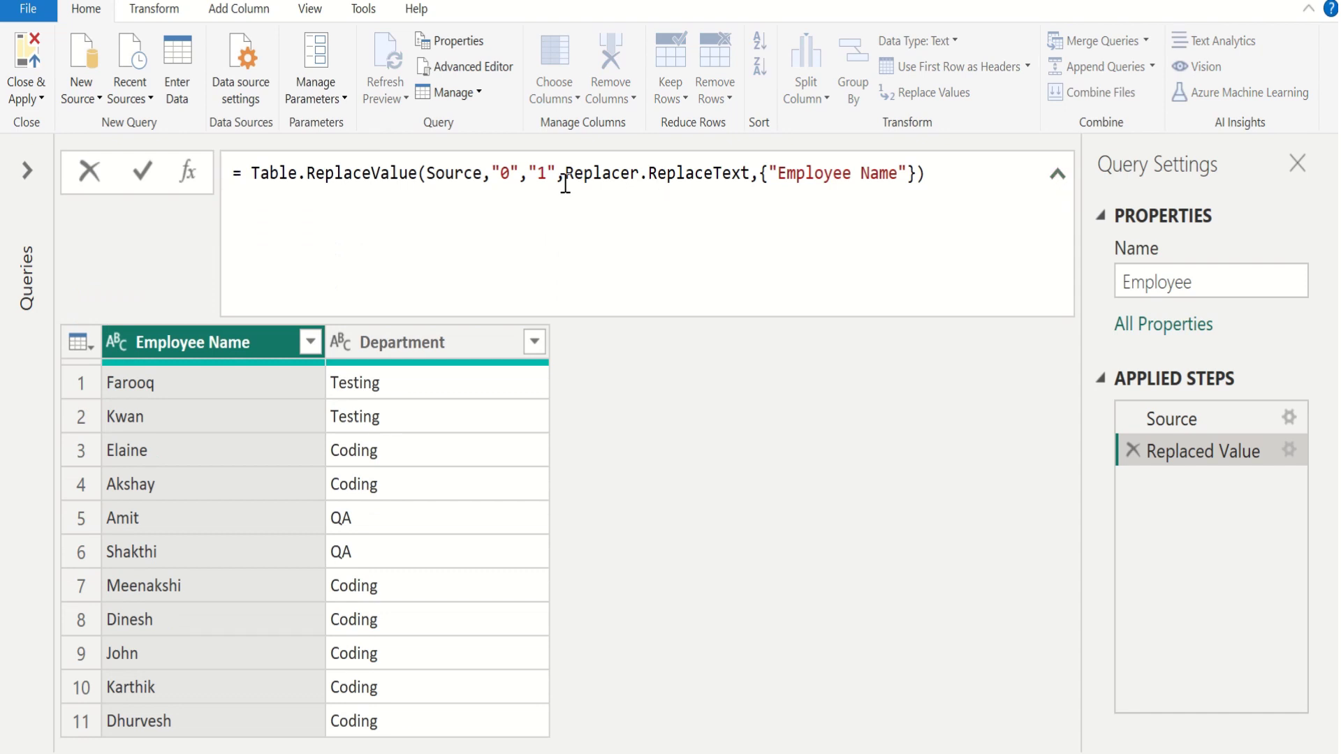
{"action": "left_click", "coordinate": [492, 174]}
{"action": "key", "text": "shift+Return"}
{"action": "left_click", "coordinate": [472, 209]}
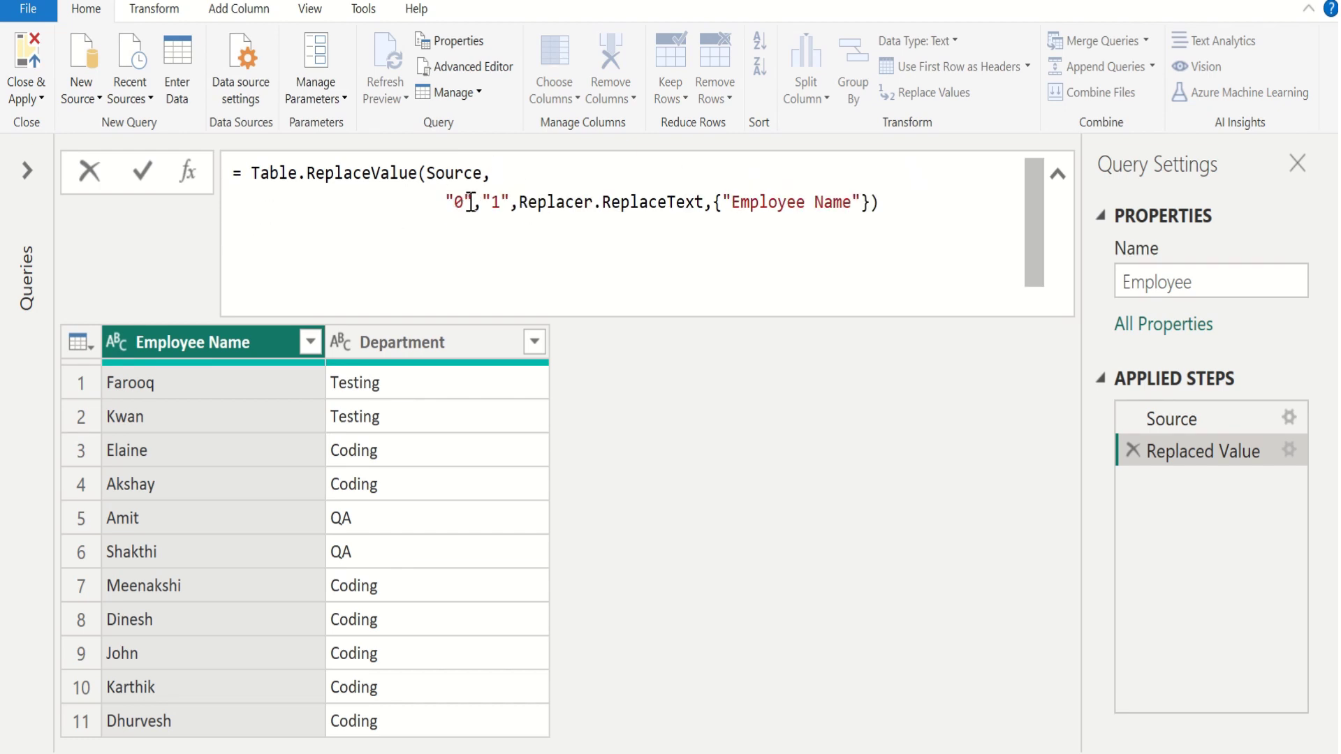
{"action": "key", "text": "BackSpace"}
{"action": "key", "text": "BackSpace"}
{"action": "key", "text": "BackSpace"}
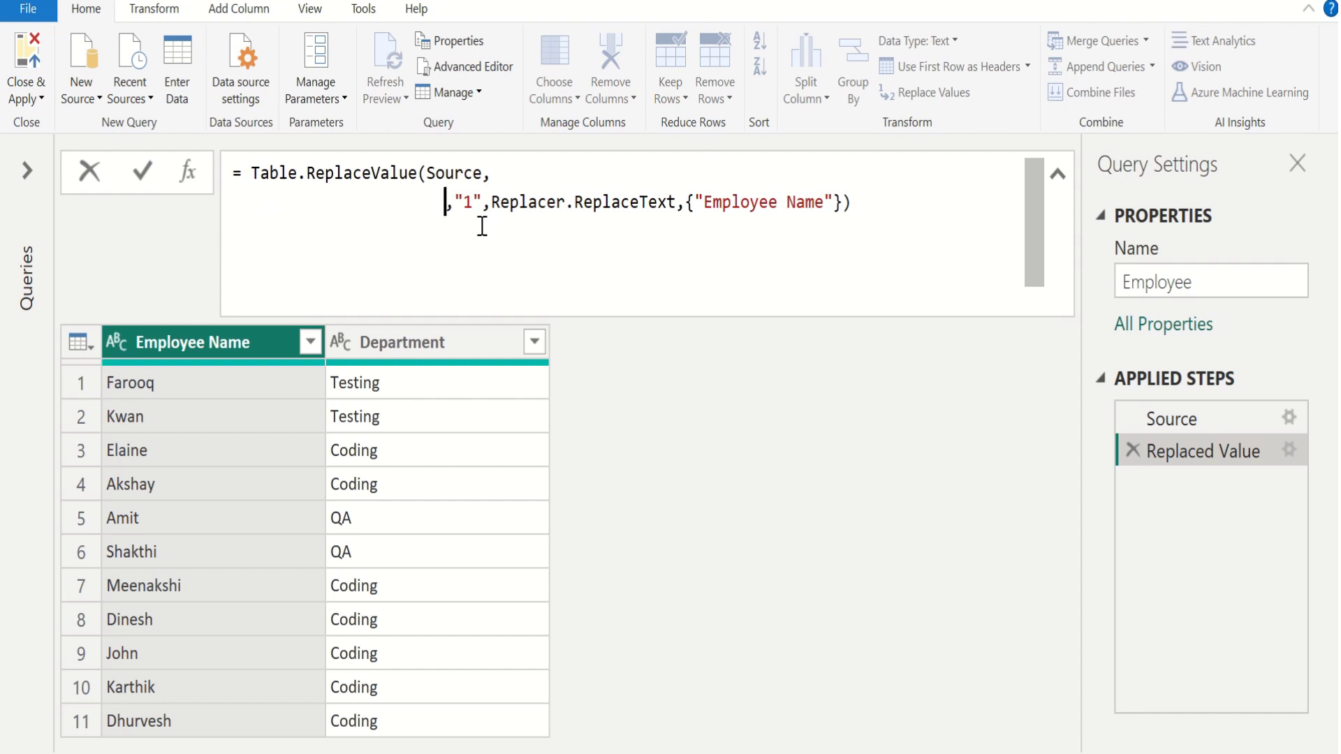
{"action": "type", "text": "each "}
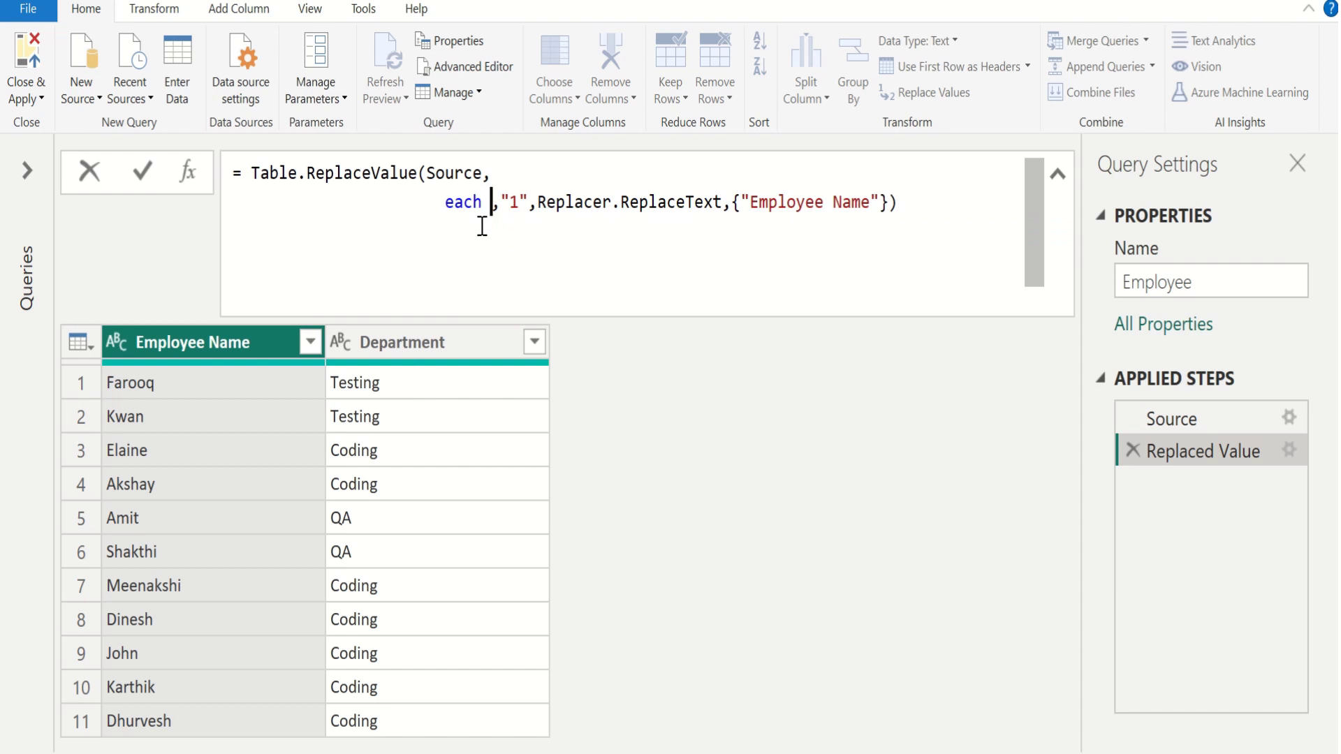
{"action": "type", "text": "[E"}
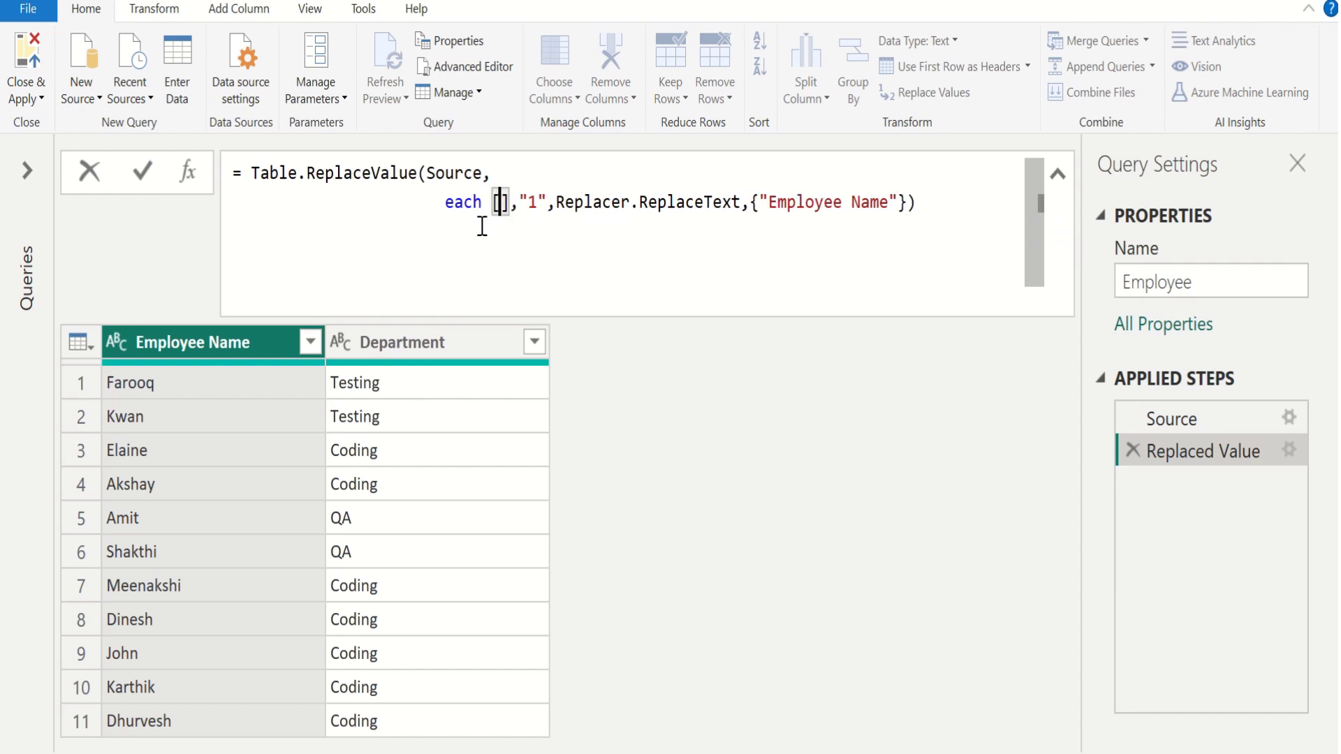
{"action": "type", "text": "mployee "}
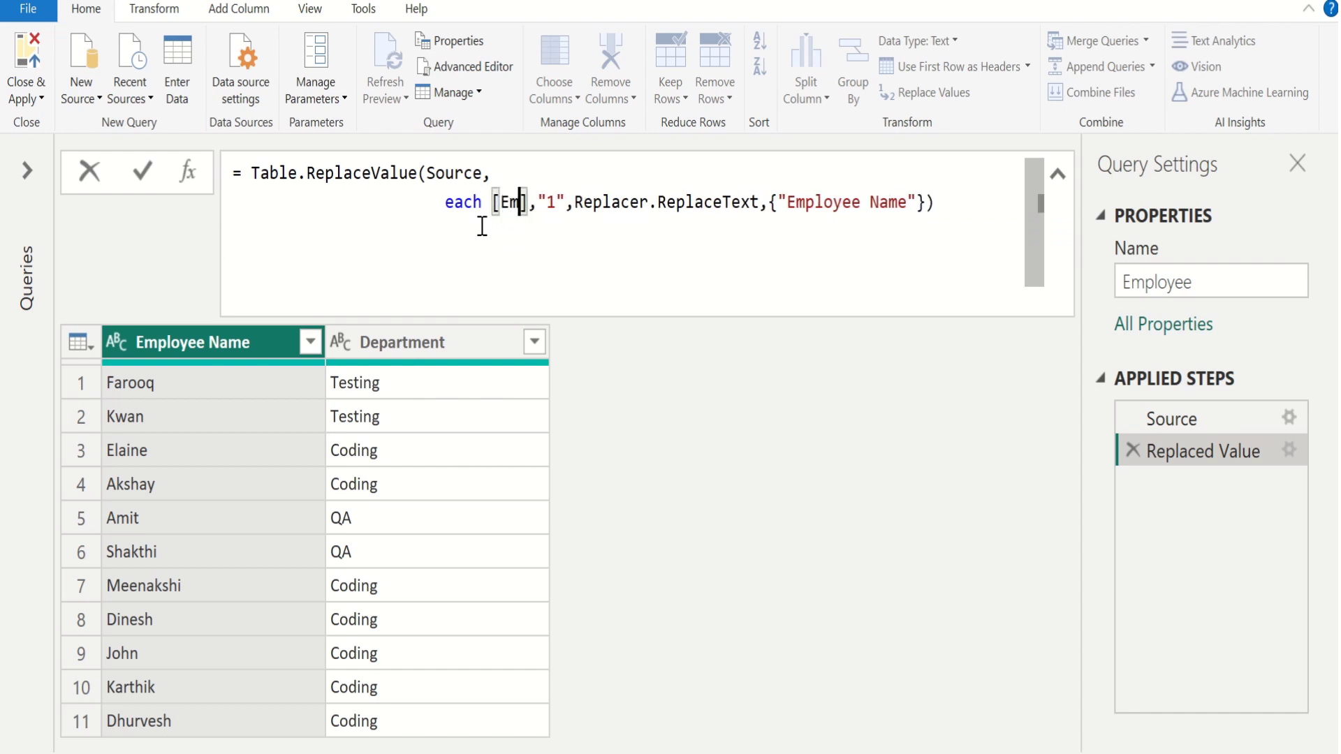
{"action": "type", "text": "Name]"}
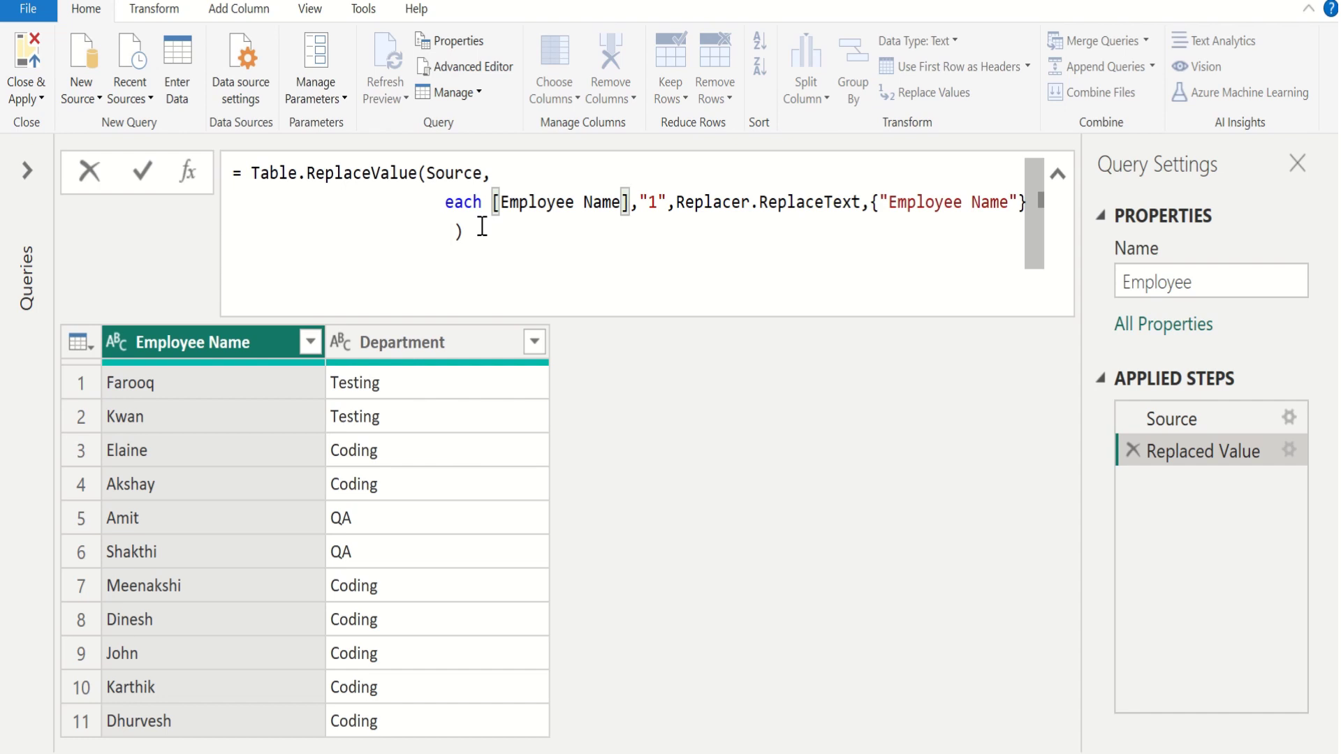
Step: Move the replacement argument of the formula to its own line and substitute the keyword each for "1"
{"action": "key", "text": "Right"}
{"action": "key", "text": "Return"}
{"action": "left_click", "coordinate": [482, 227]}
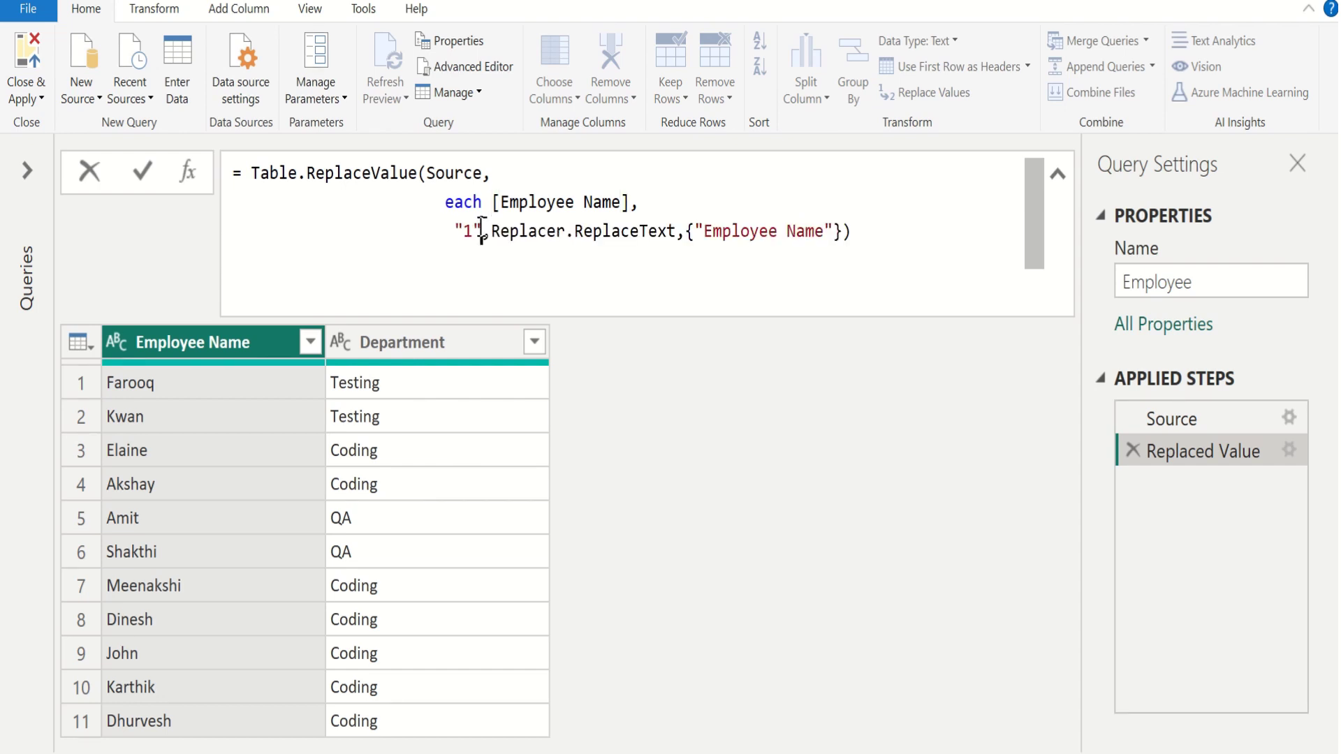
{"action": "key", "text": "BackSpace"}
{"action": "key", "text": "BackSpace"}
{"action": "key", "text": "BackSpace"}
{"action": "mouse_move", "coordinate": [487, 223]}
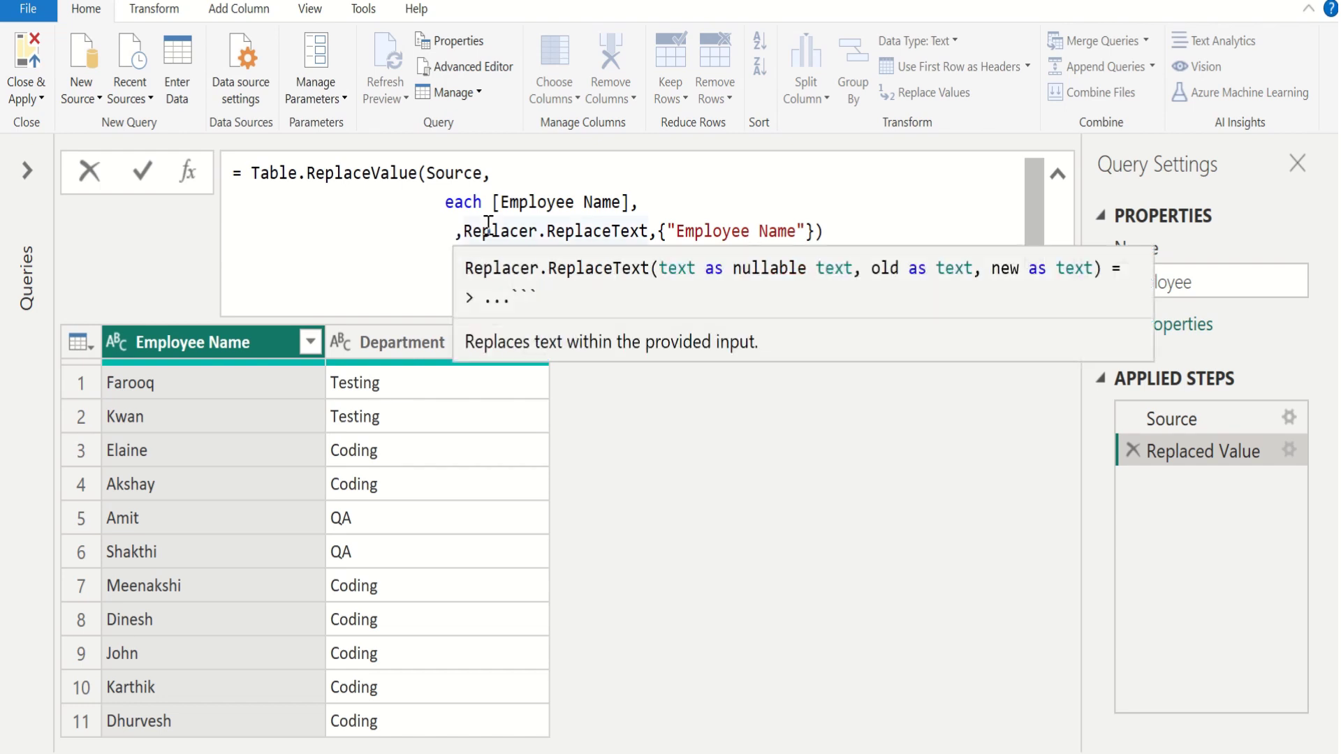
{"action": "type", "text": "each "}
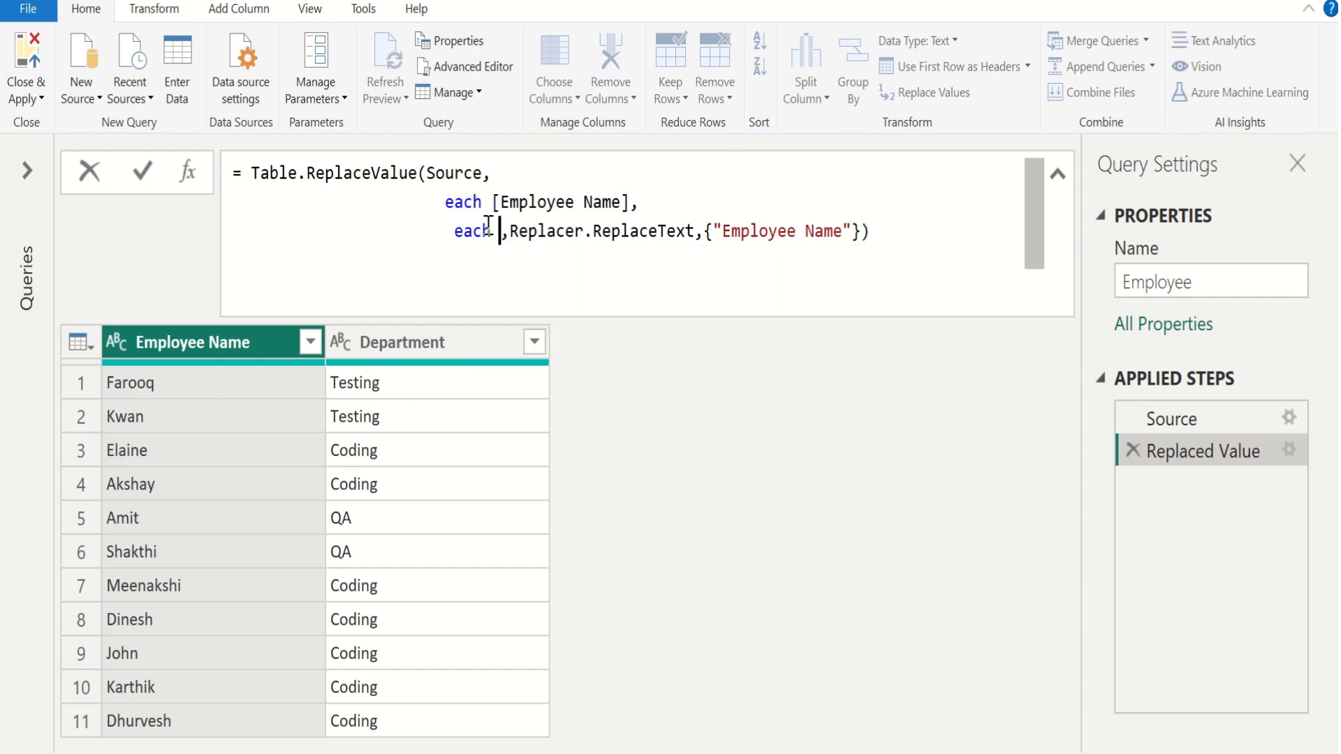
Step: Add the condition if [Department] = "Coding" after each in the replacement argument
{"action": "type", "text": "if"}
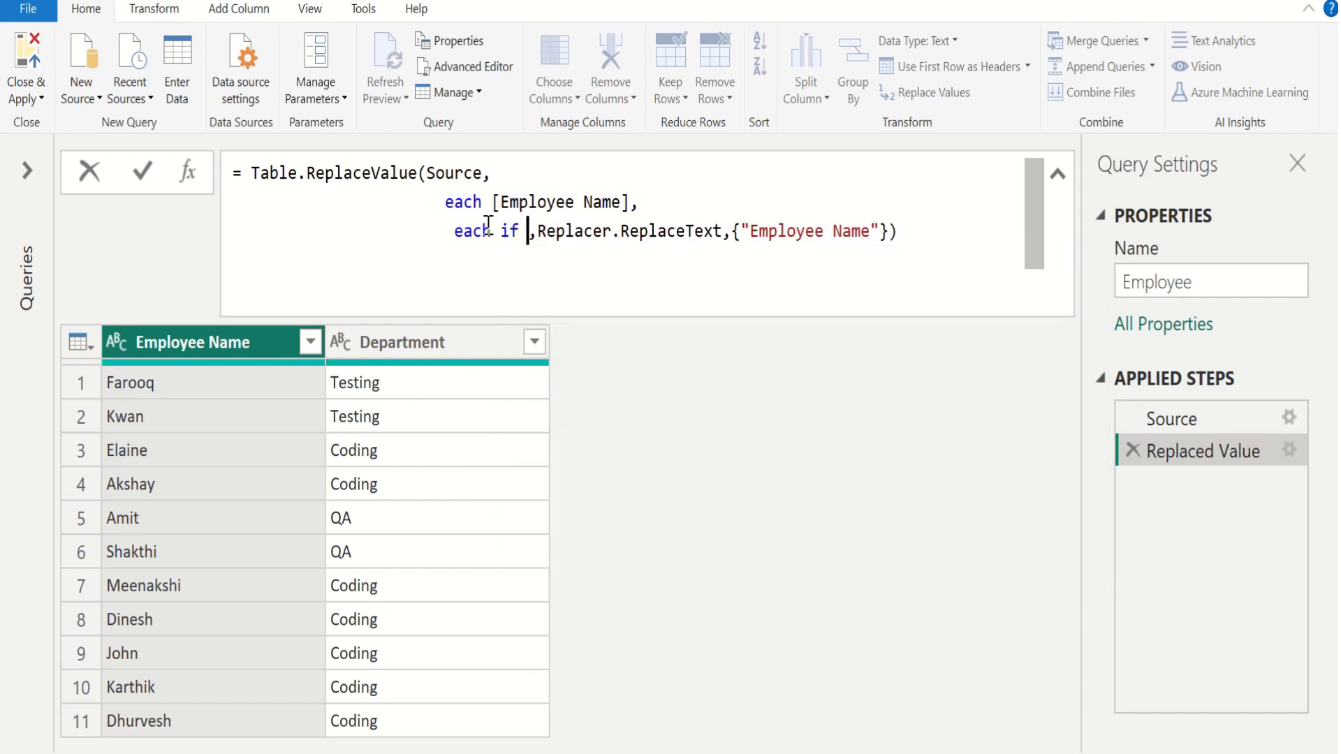
{"action": "type", "text": " [D"}
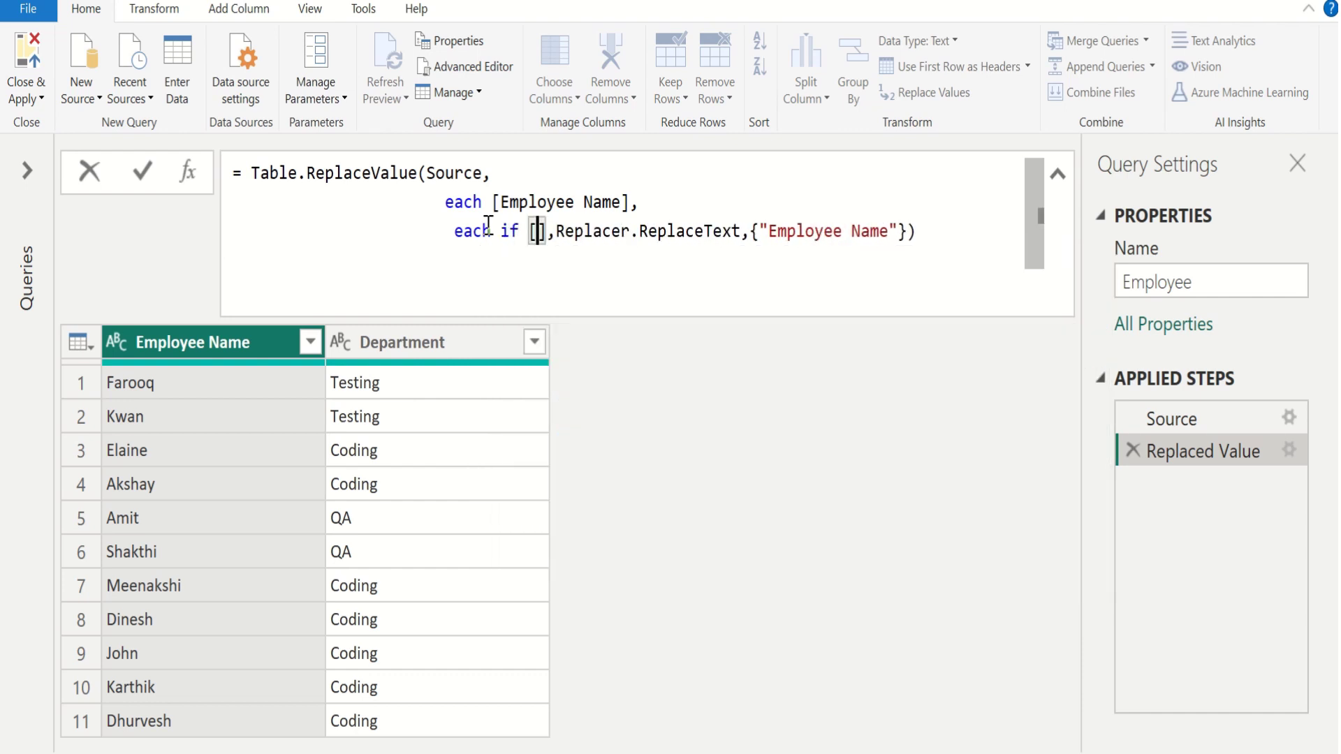
{"action": "type", "text": "epartment"}
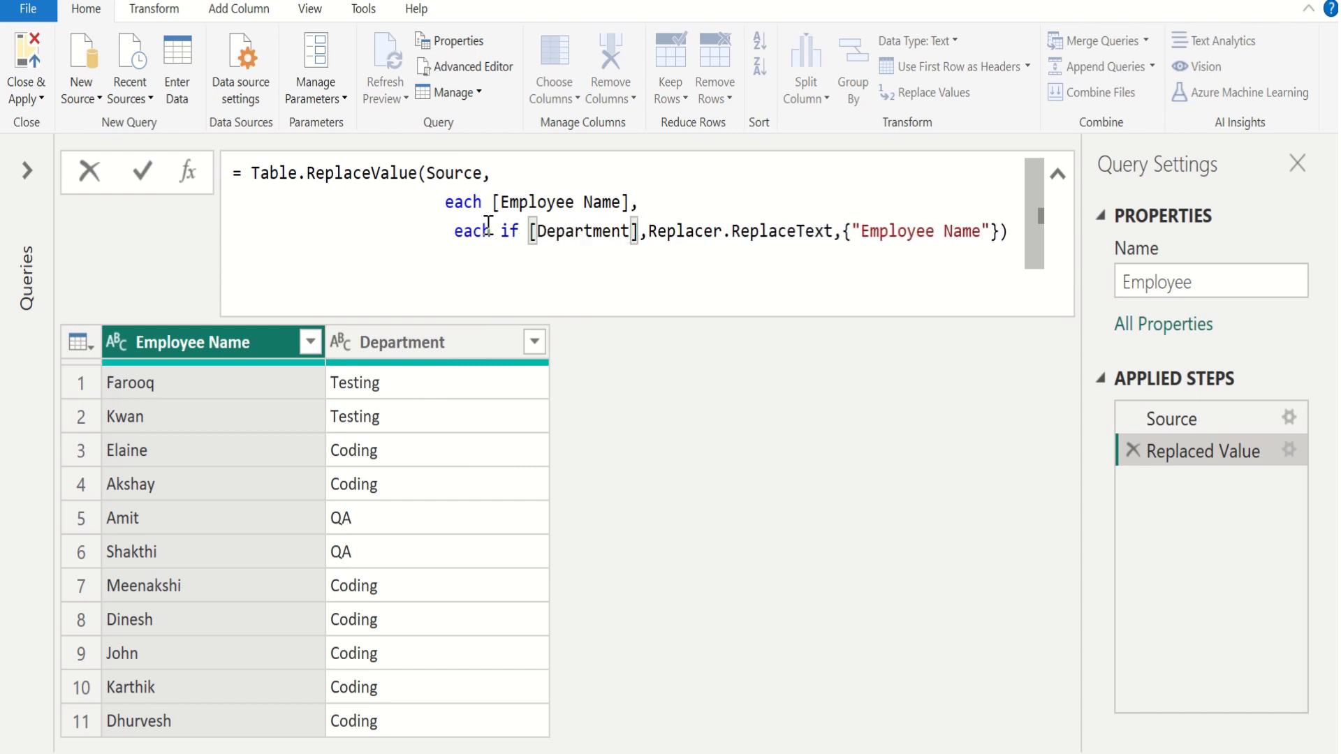
{"action": "key", "text": "Right"}
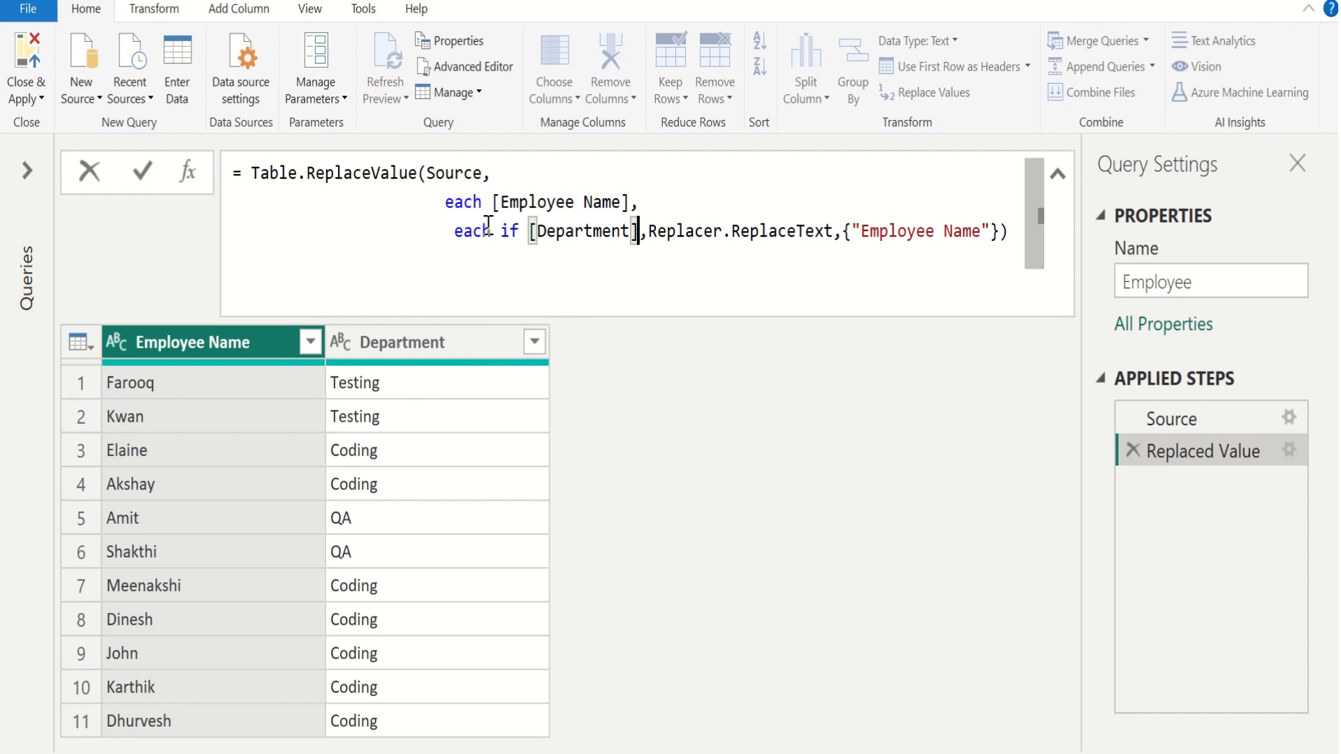
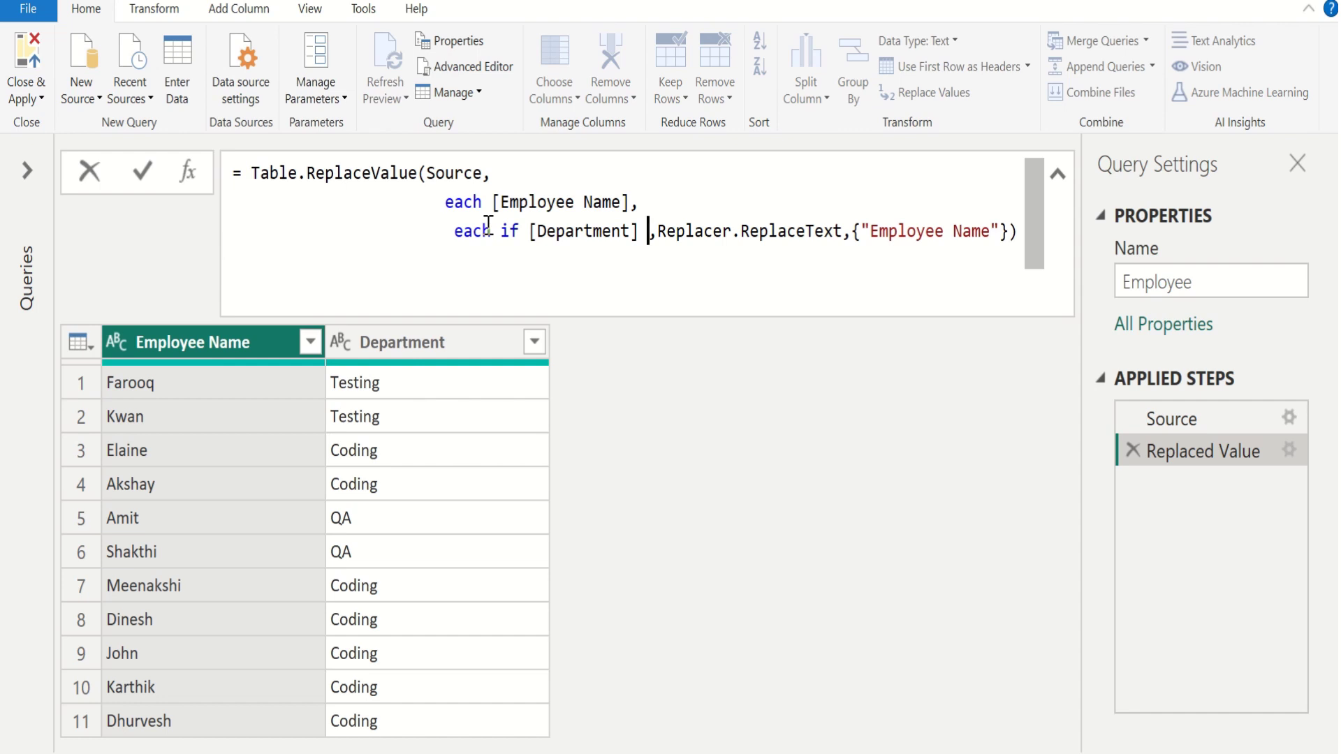
{"action": "type", "text": "= "}
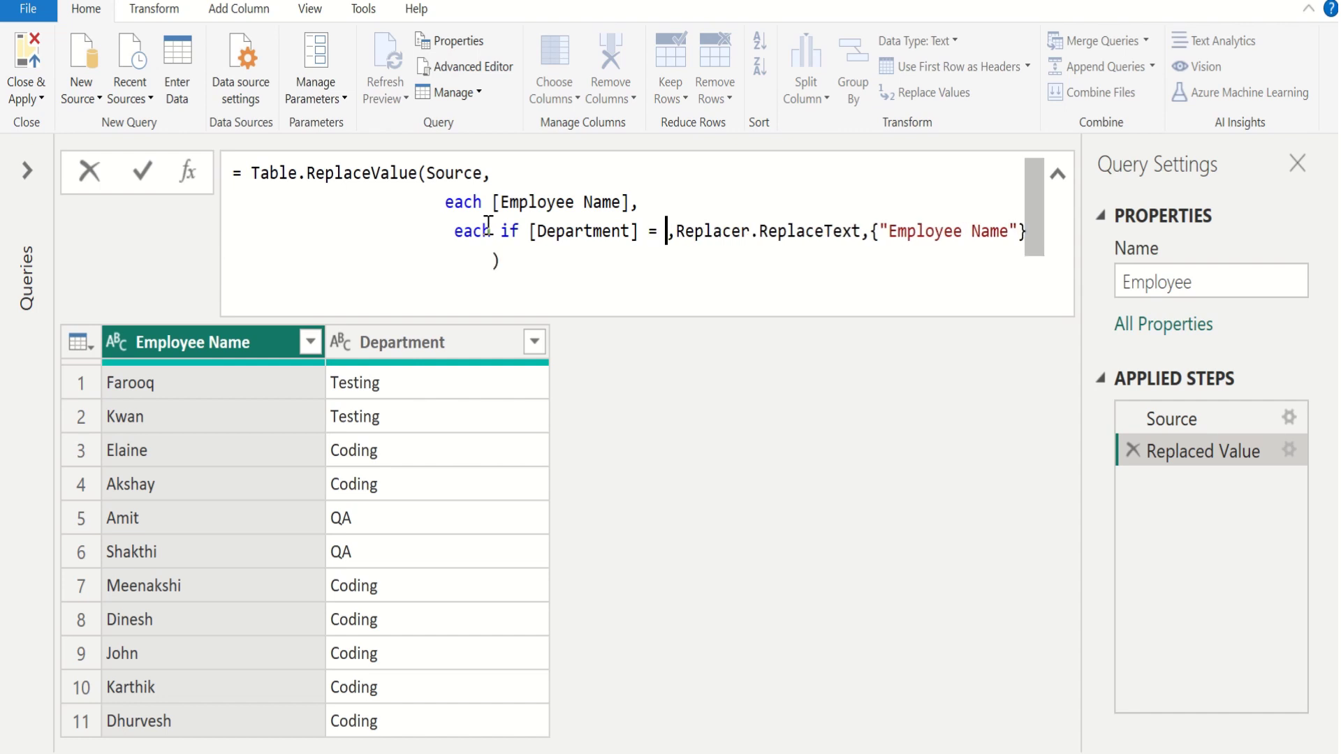
{"action": "type", "text": "\"Coding\""}
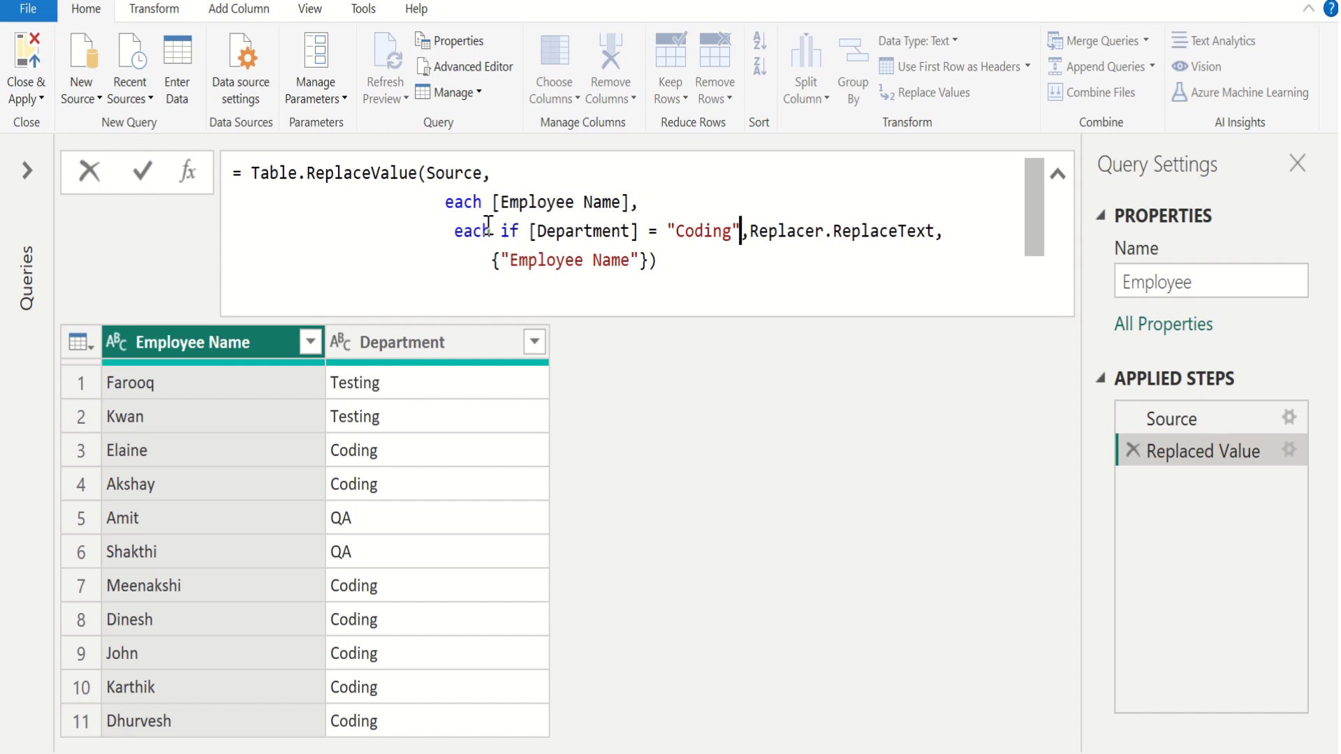
Step: On a new line below the if condition, begin the replacement result with [Department] & "_"
{"action": "key", "text": "shift+Return"}
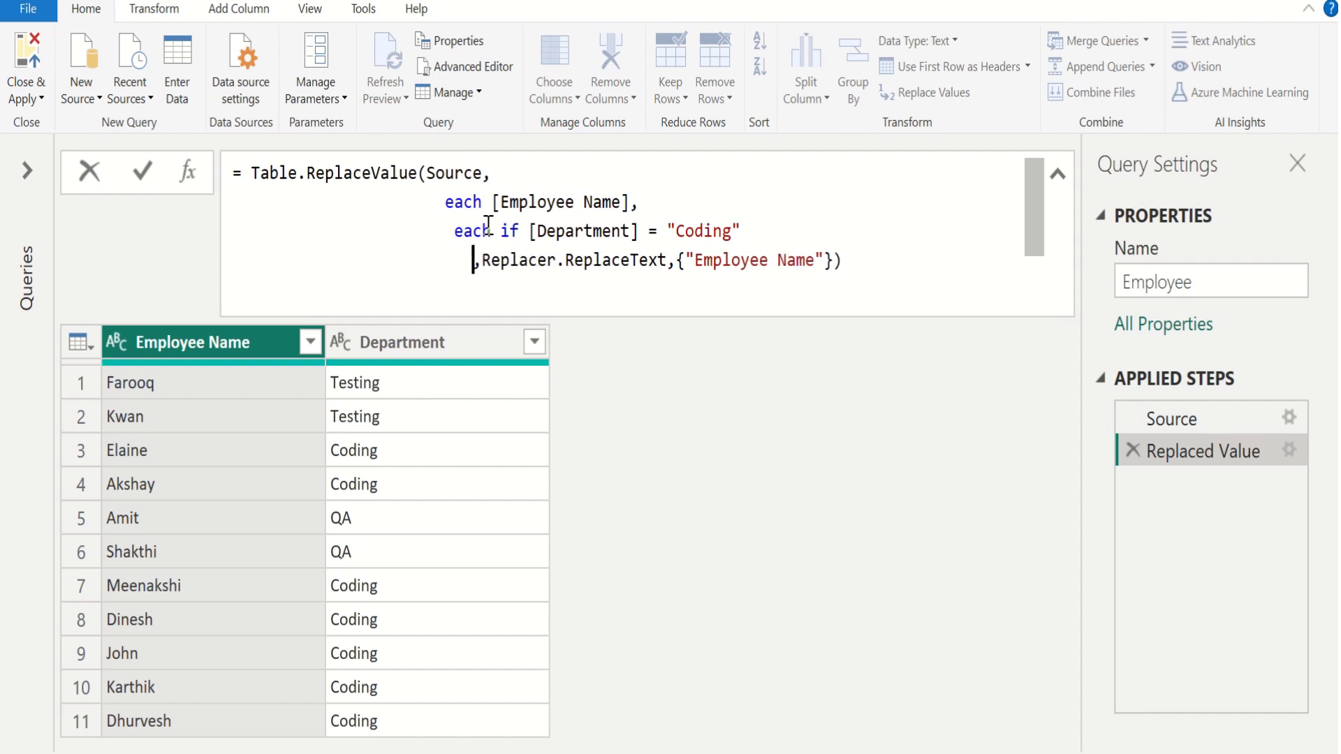
{"action": "type", "text": "[Departme"}
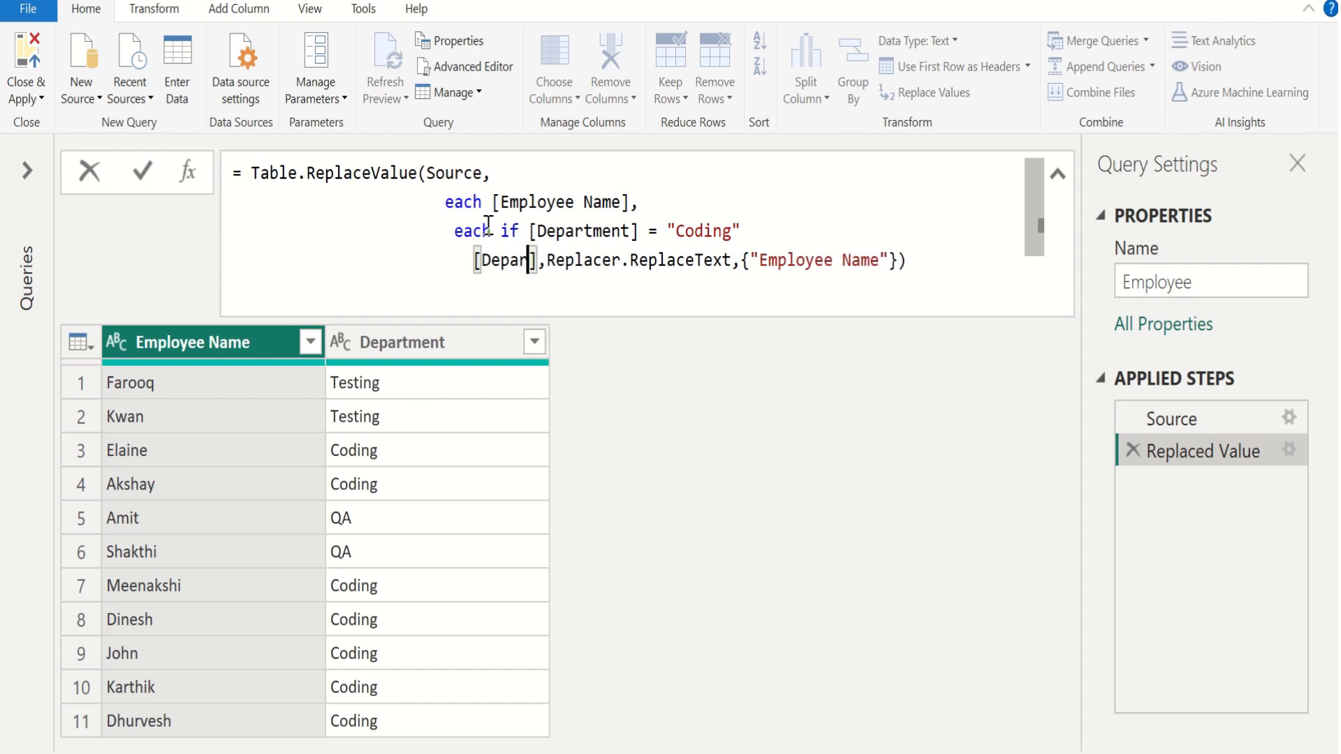
{"action": "type", "text": "nt"}
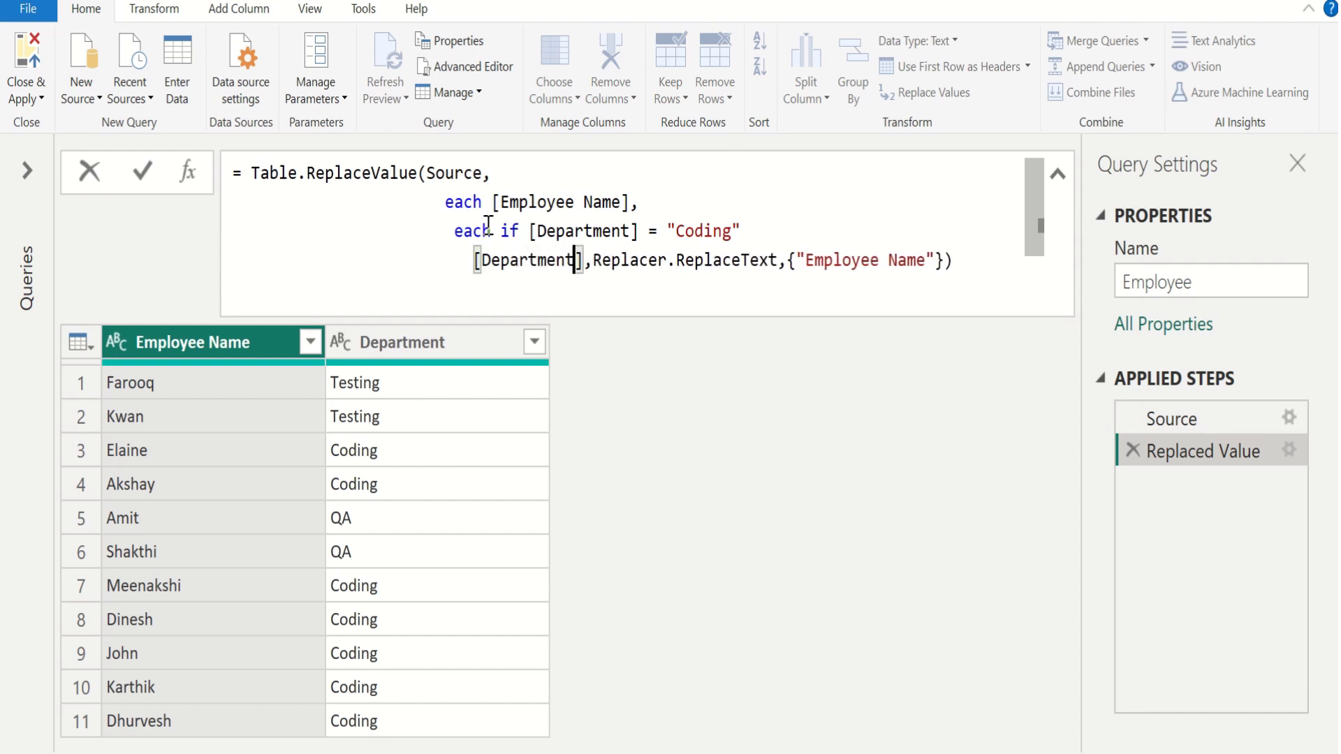
{"action": "key", "text": "Right"}
{"action": "type", "text": "&"}
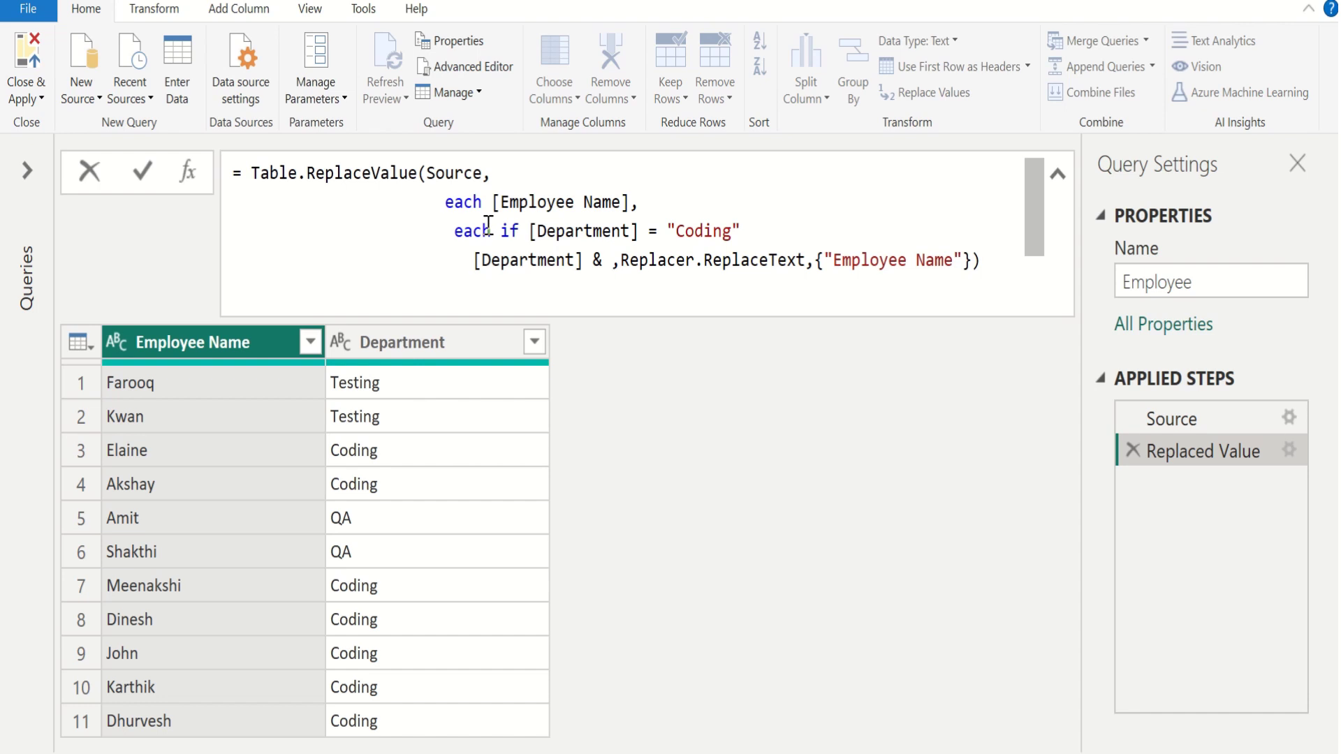
{"action": "type", "text": "  \""}
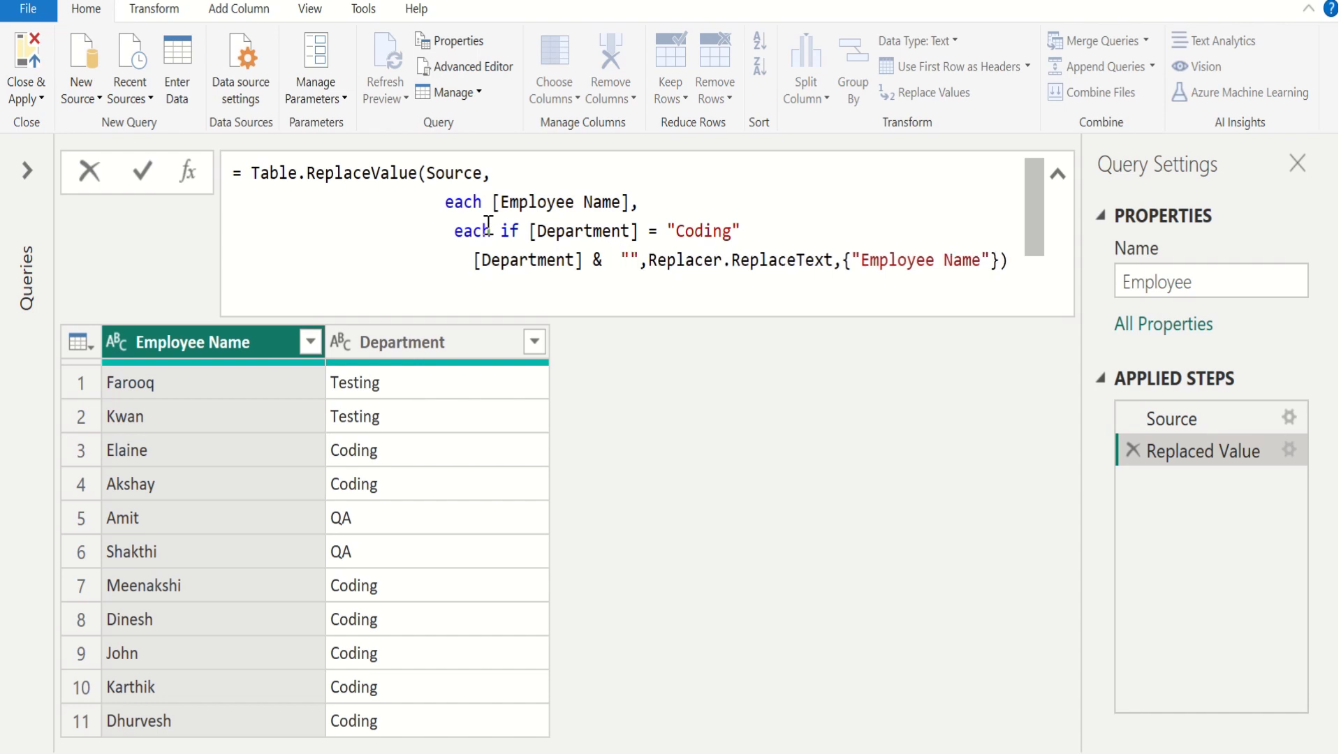
{"action": "type", "text": "_"}
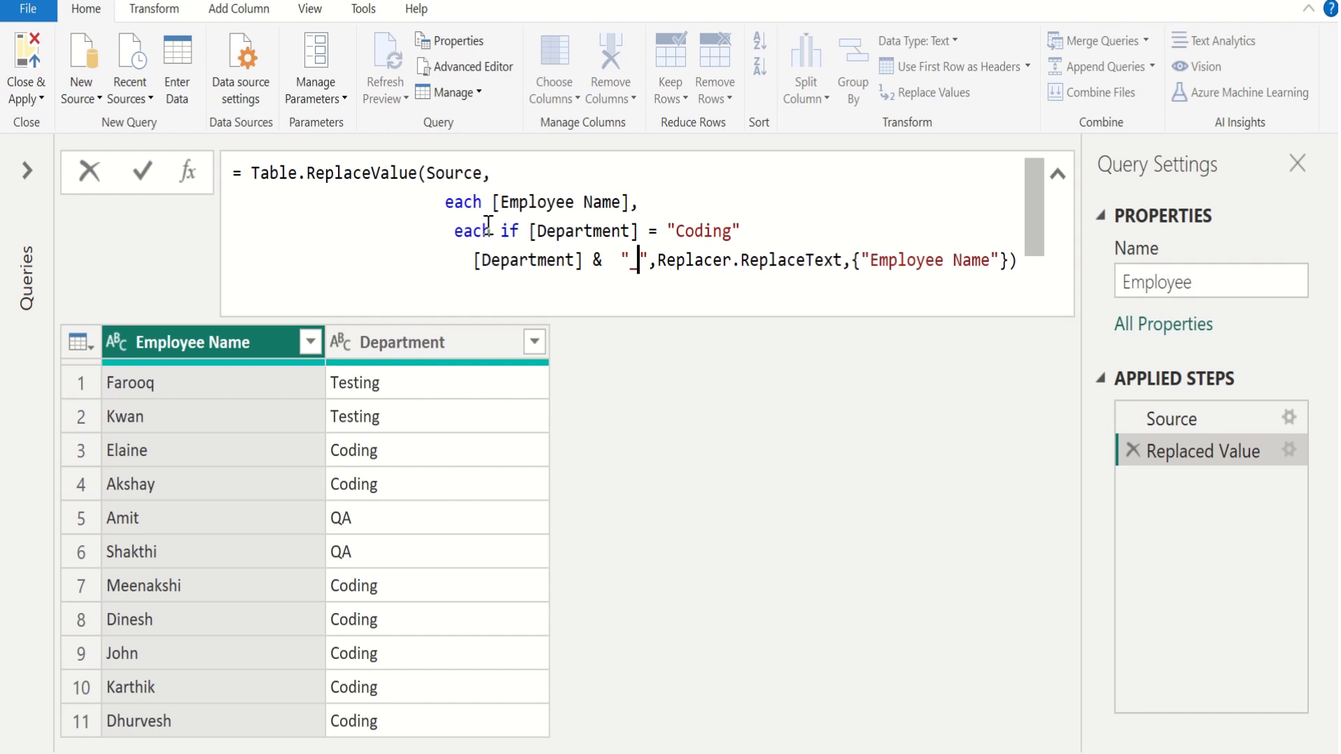
{"action": "key", "text": "Right"}
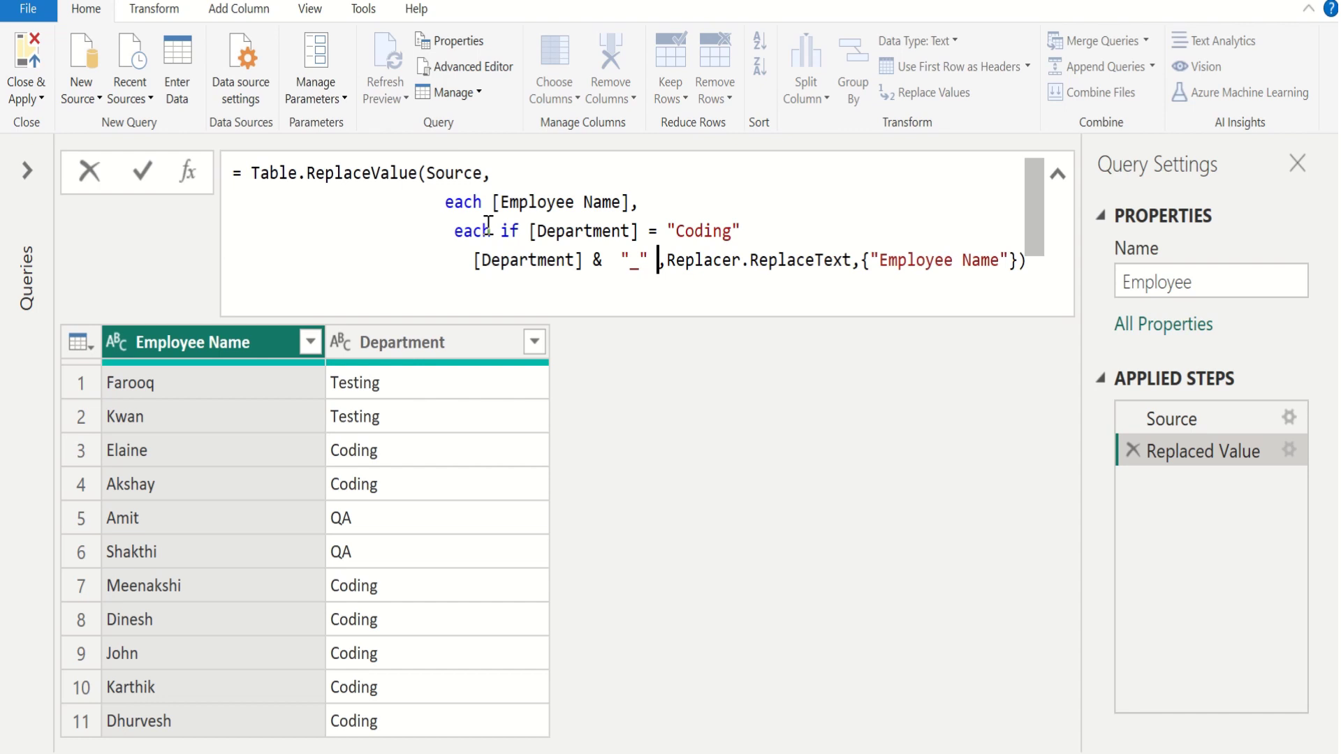
Step: Complete the concatenation by appending & [Employee Name] after the underscore text
{"action": "type", "text": "&"}
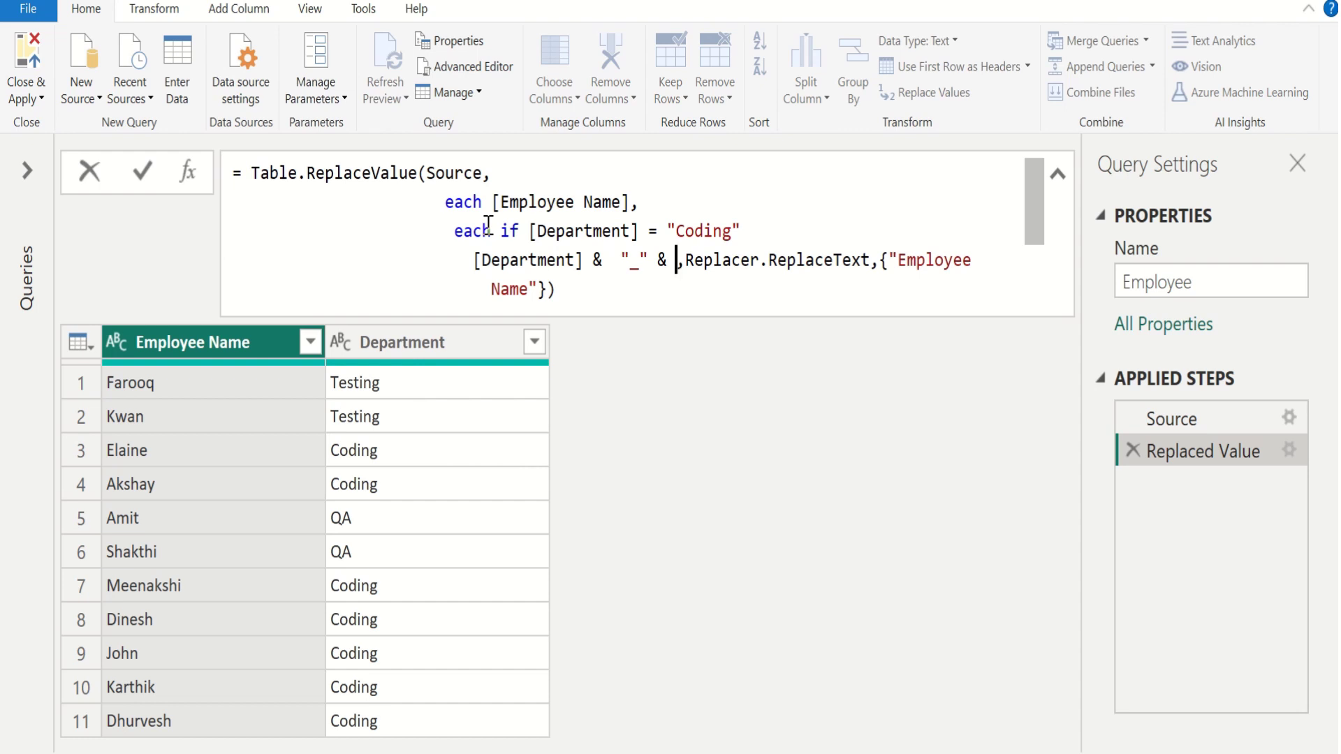
{"action": "type", "text": " ["}
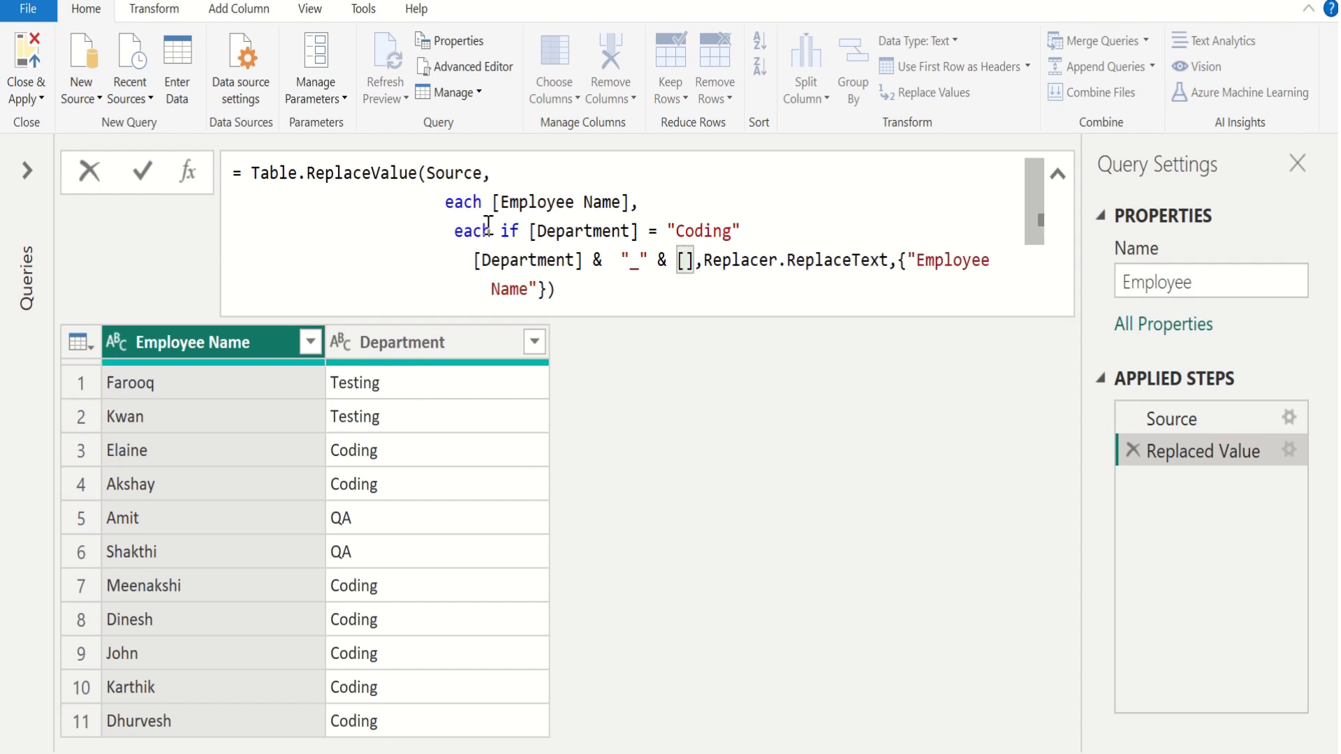
{"action": "type", "text": "Empl"}
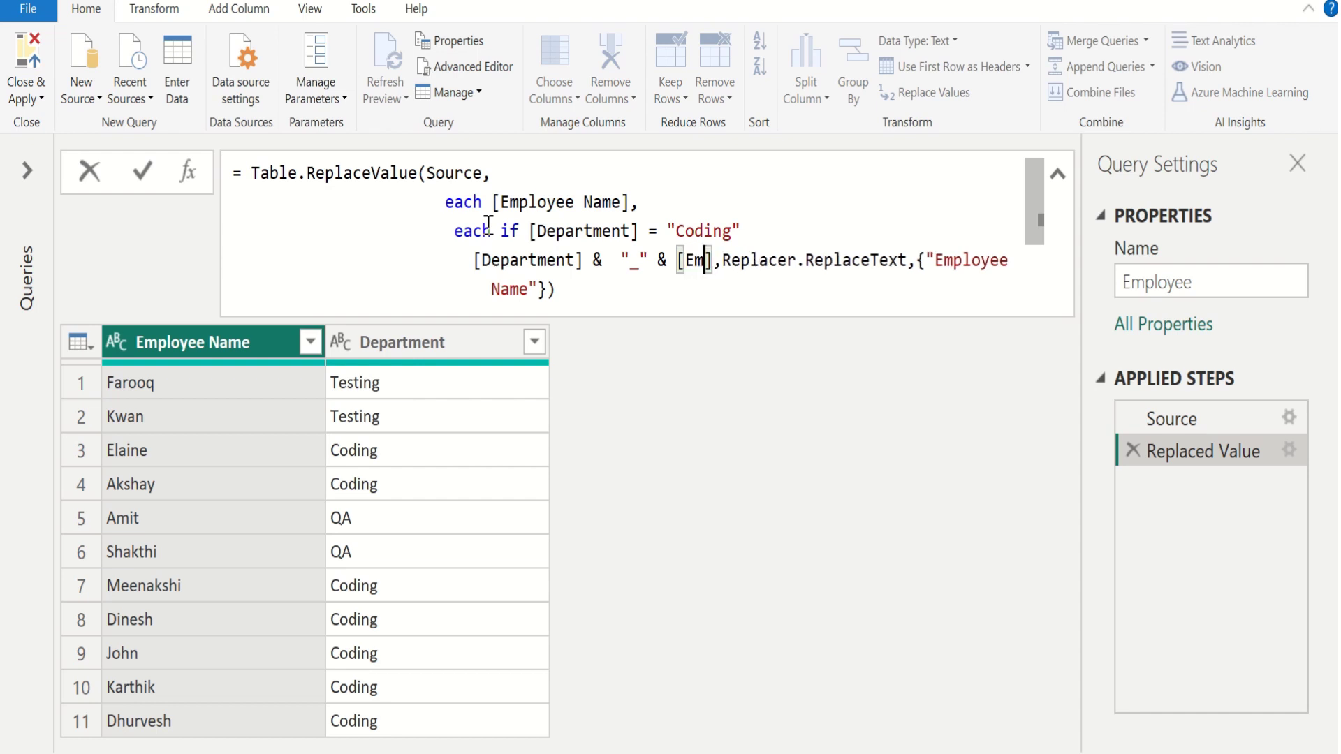
{"action": "type", "text": "oy],Replace"}
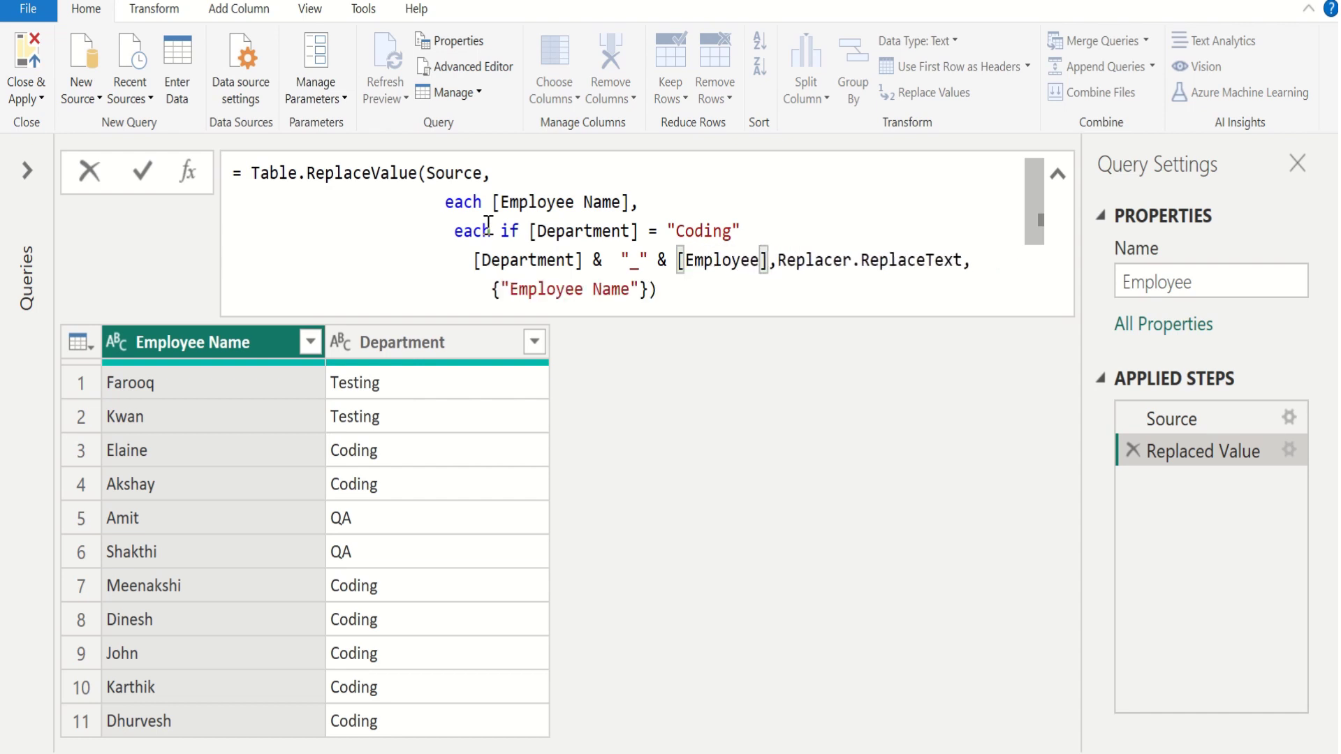
{"action": "key", "text": "BackSpace"}
{"action": "key", "text": "BackSpace"}
{"action": "type", "text": "ee Name"}
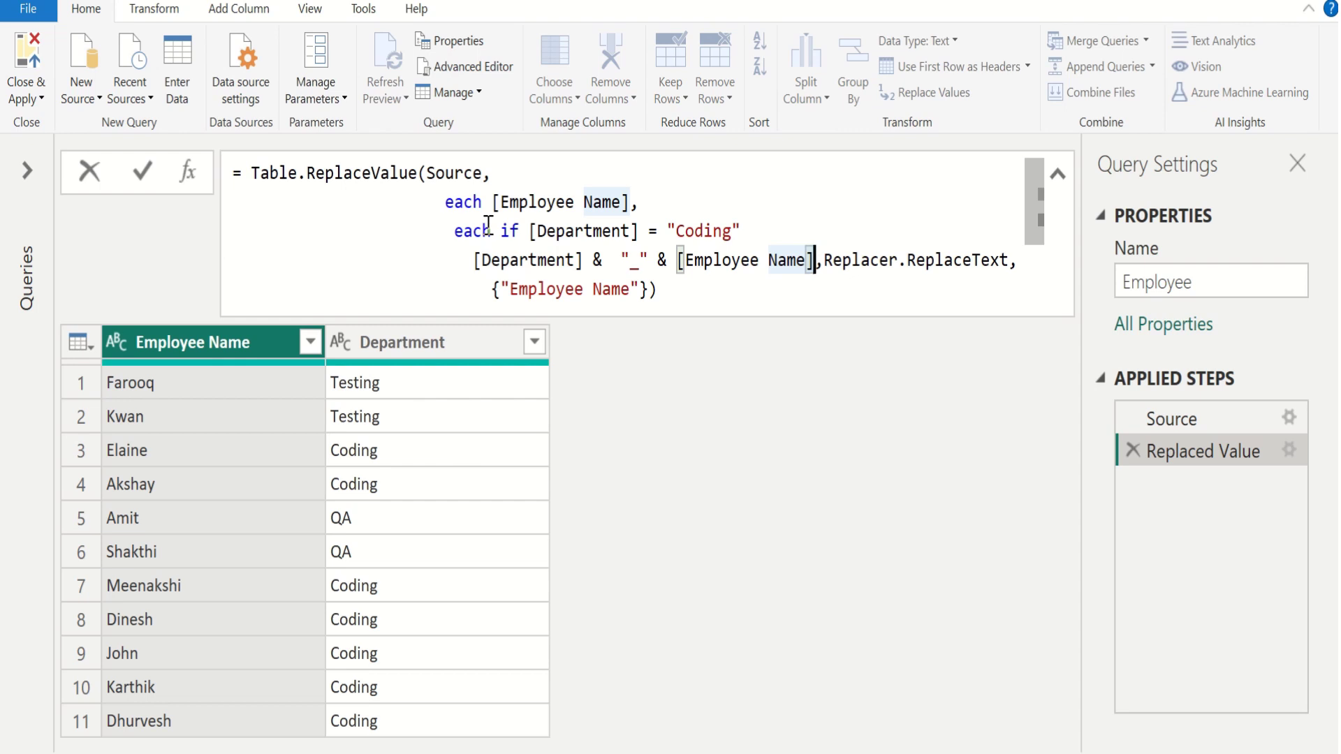
Step: Add the fallback branch else [Employee Name] on a new indented line below the concatenation
{"action": "key", "text": "Return"}
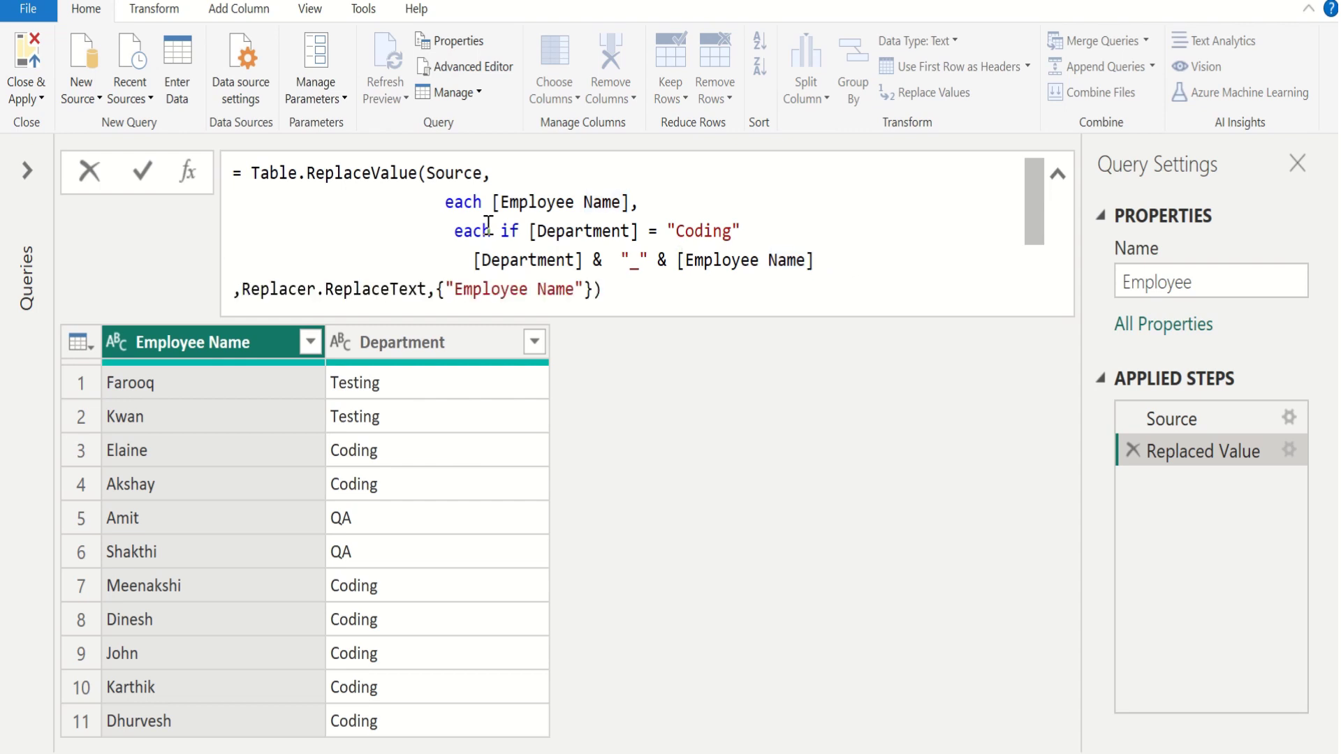
{"action": "scroll", "coordinate": [488, 223], "scroll_direction": "down", "scroll_amount": 1}
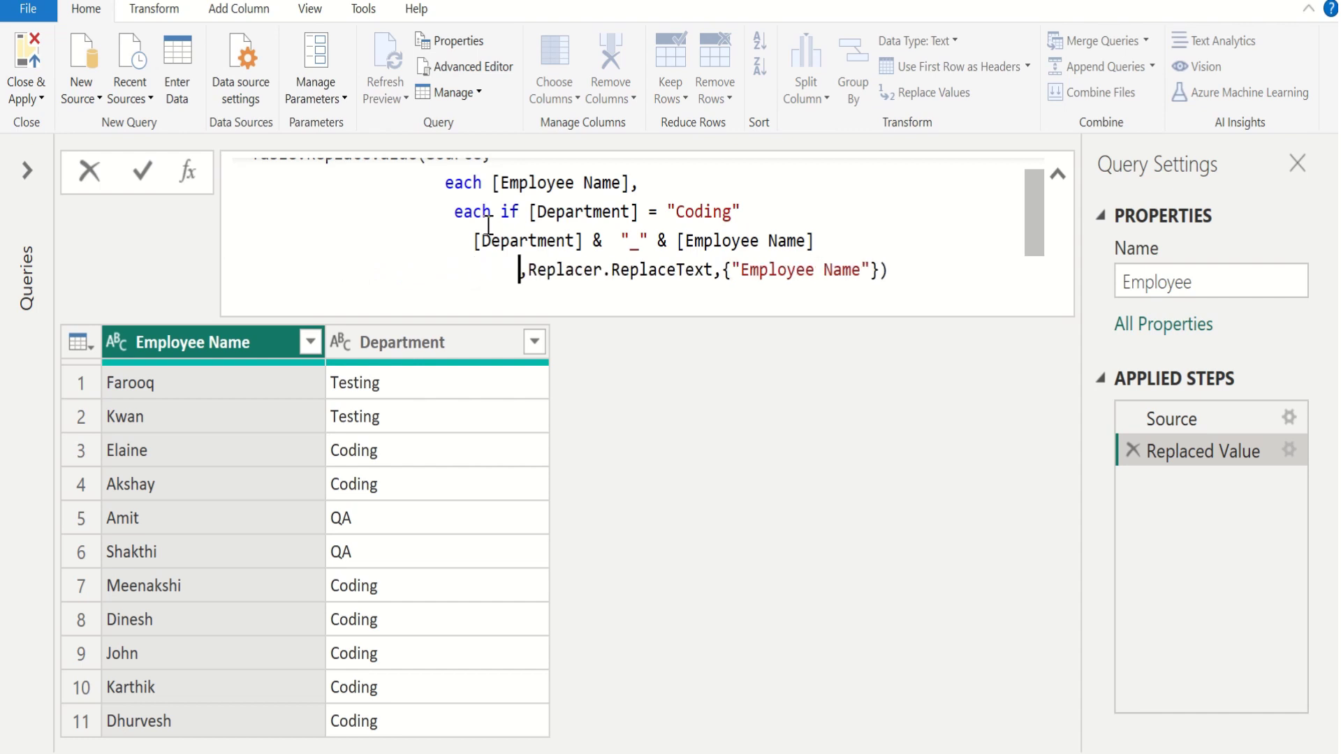
{"action": "type", "text": "else "}
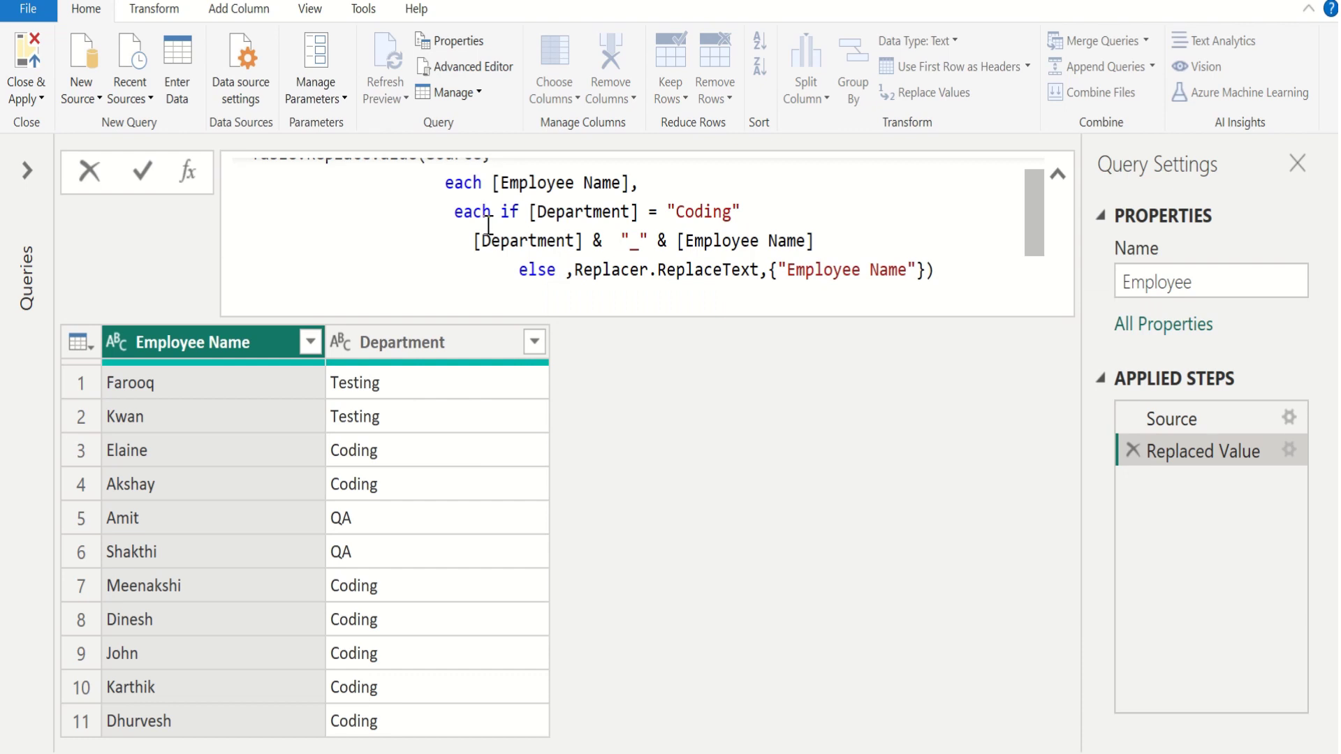
{"action": "type", "text": "["}
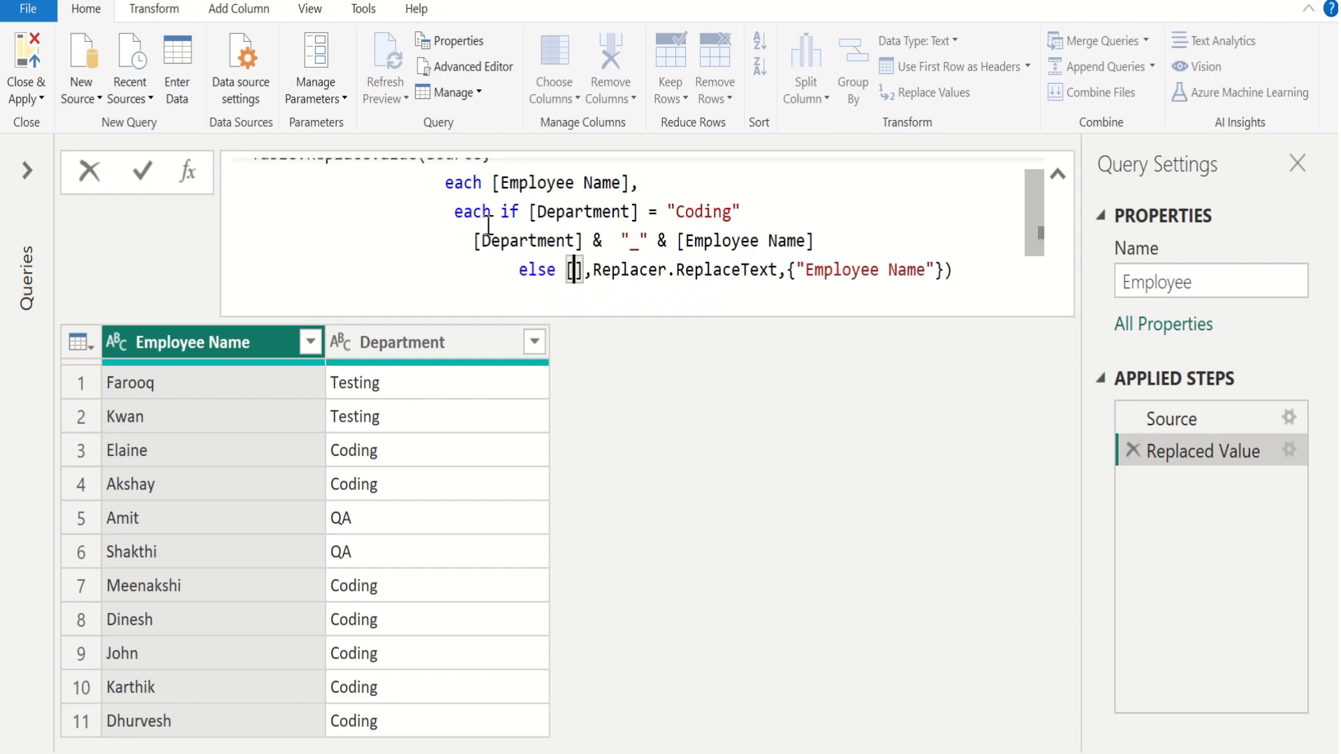
{"action": "type", "text": "Employe"}
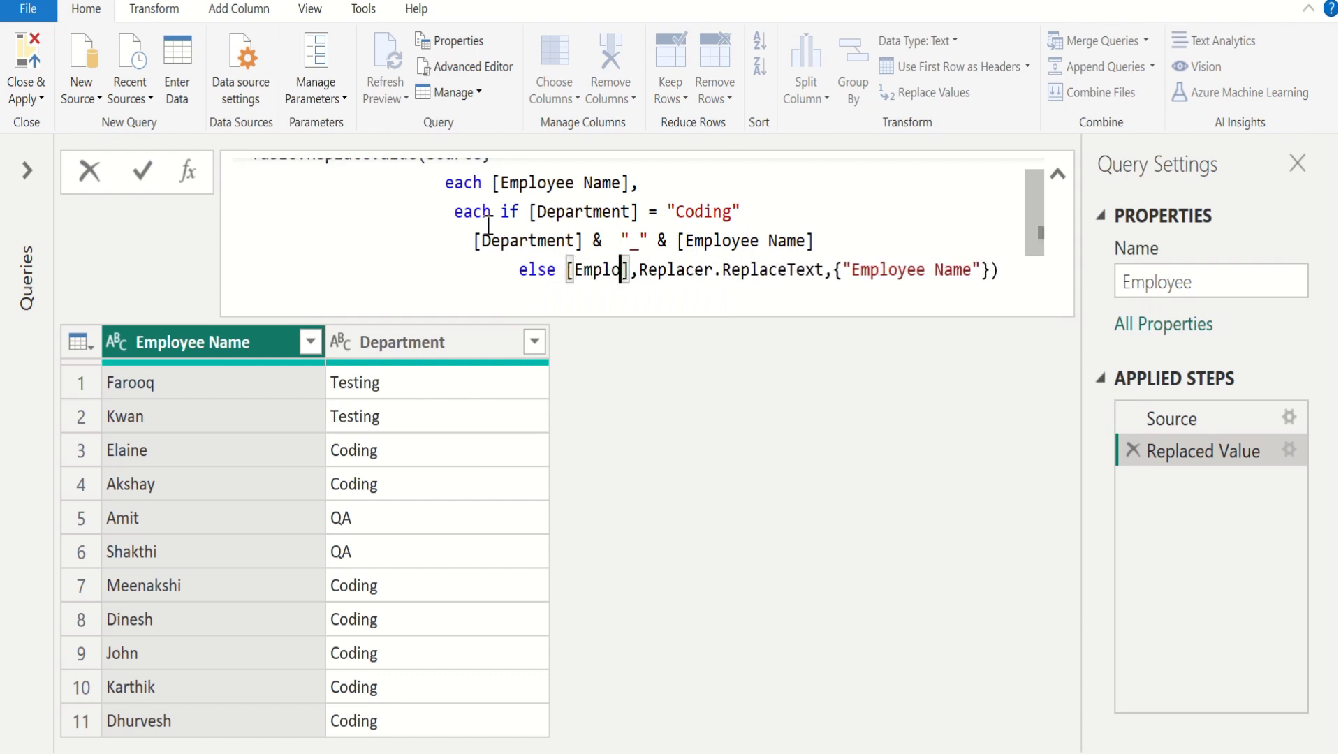
{"action": "type", "text": "e Name"}
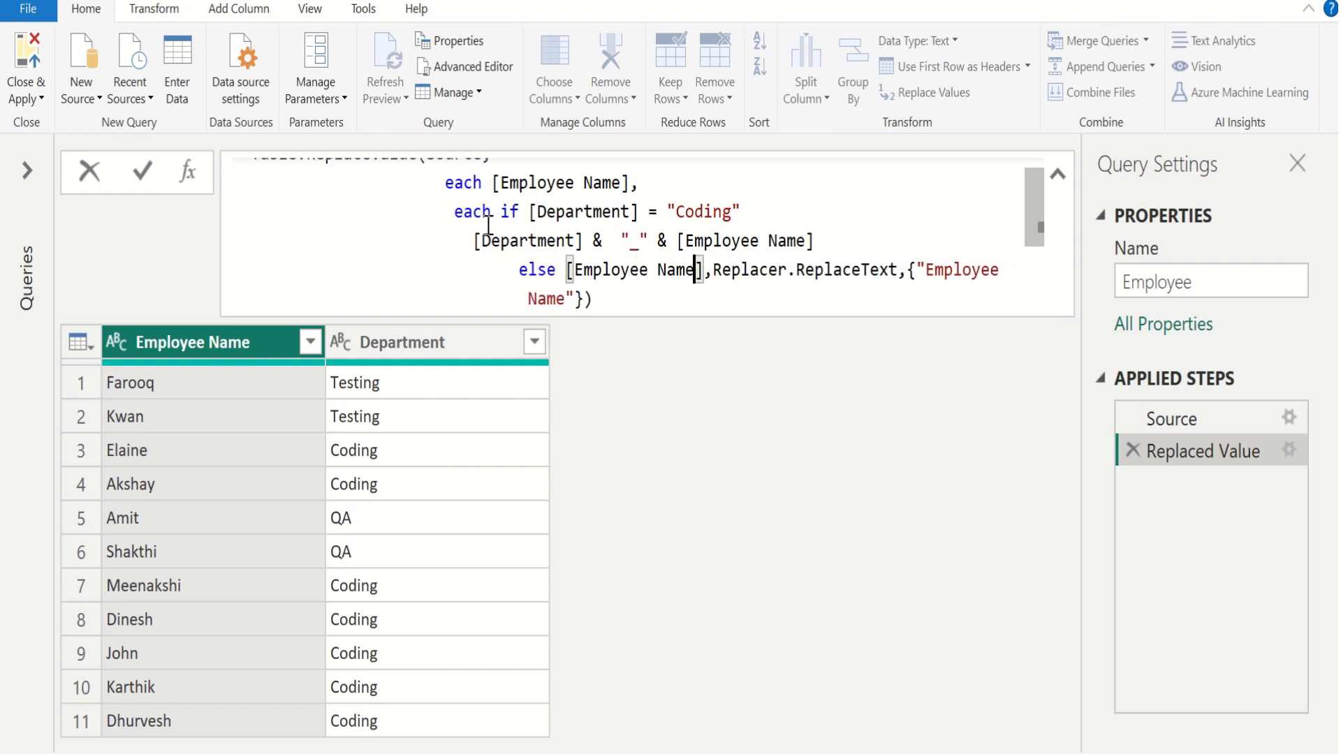
Step: Move the Replacer.ReplaceText part of the formula to its own line and apply the formula
{"action": "key", "text": "Right"}
{"action": "key", "text": "Return"}
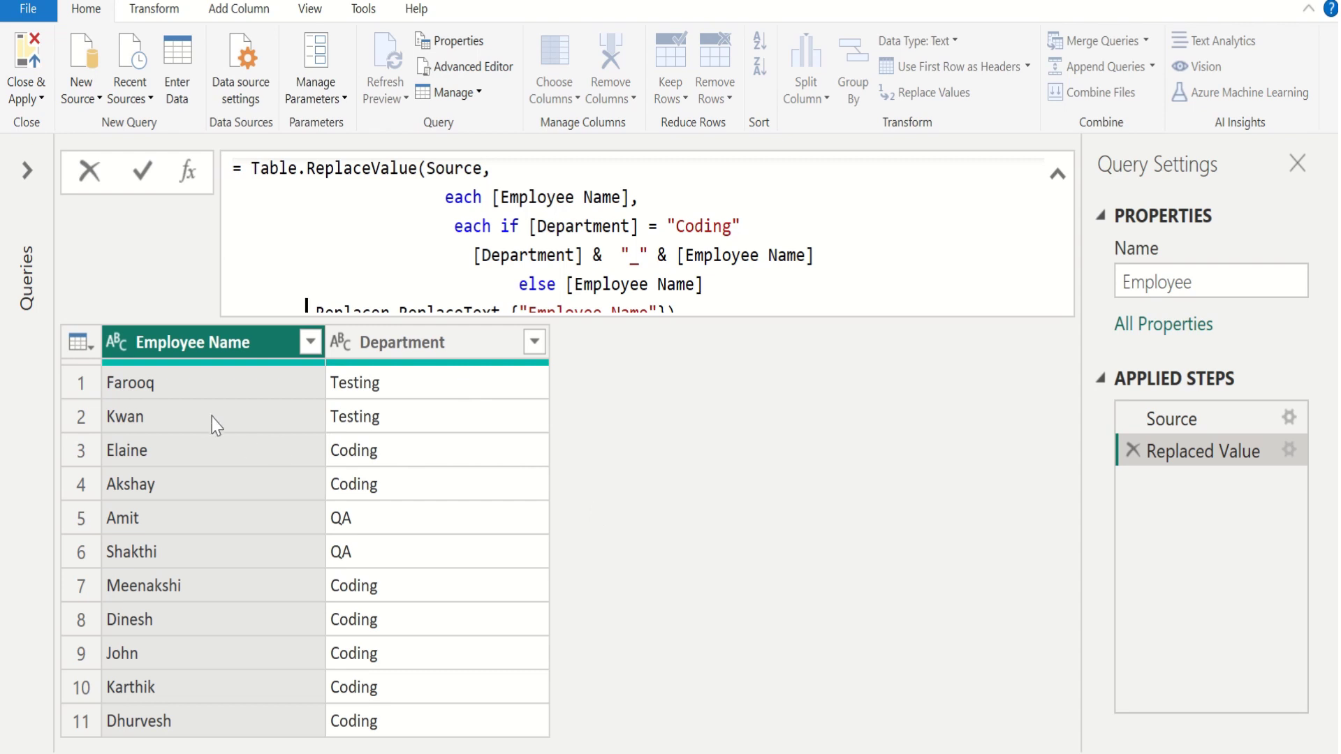
{"action": "key", "text": "Return"}
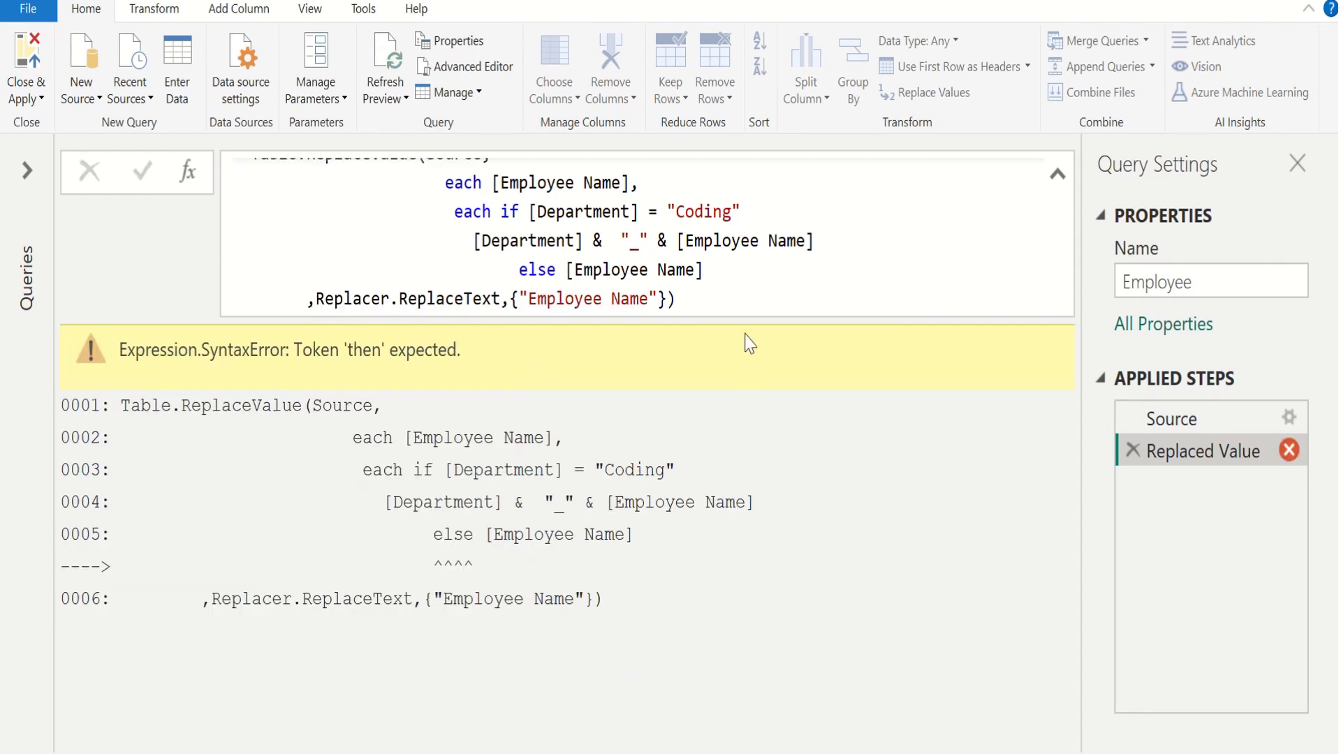
Step: Insert the keyword then after the "Coding" condition and apply the corrected formula
{"action": "left_click", "coordinate": [766, 211]}
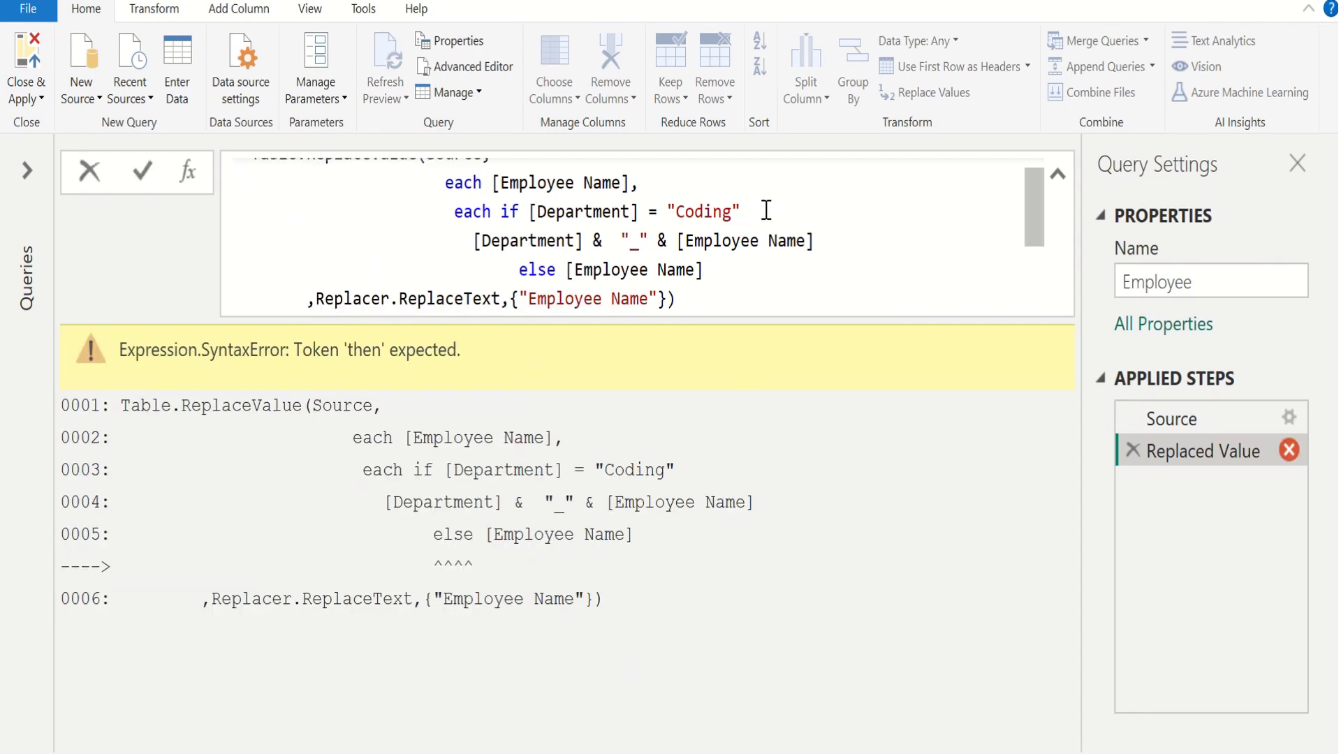
{"action": "type", "text": "then"}
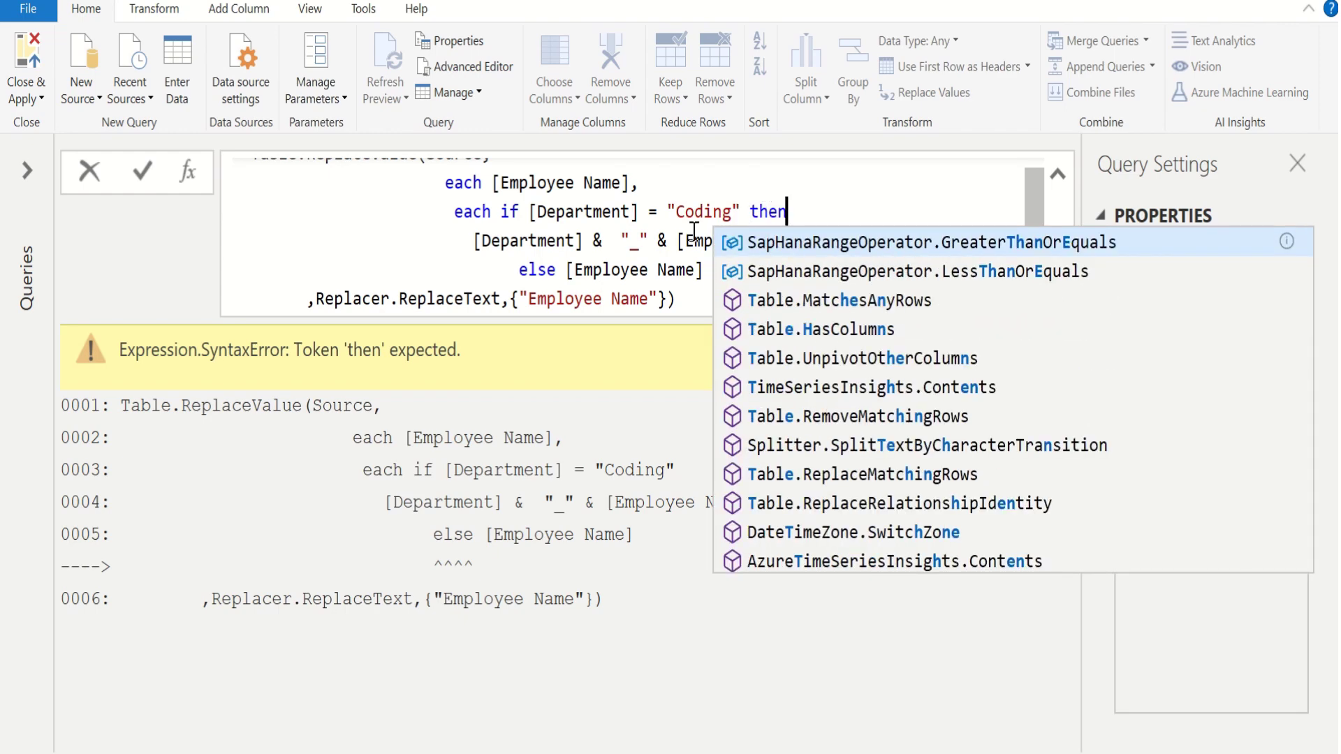
{"action": "left_click", "coordinate": [599, 241]}
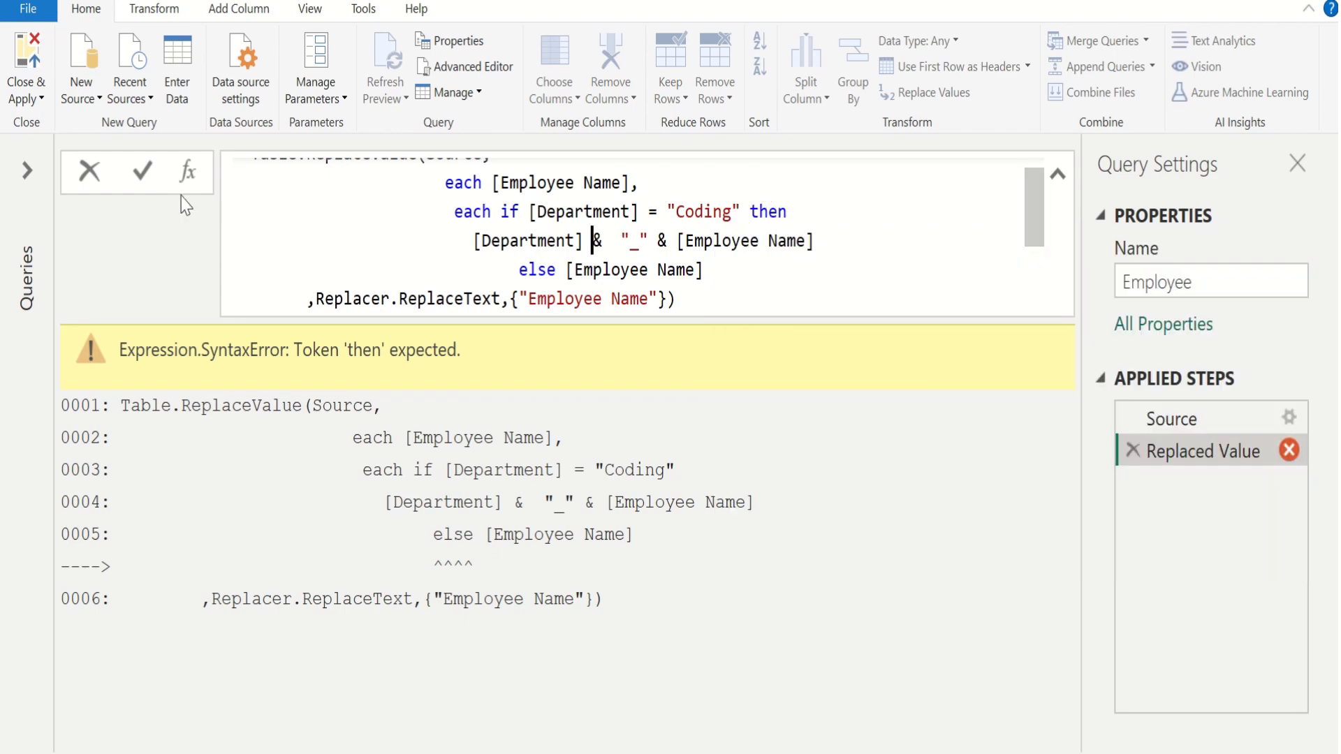
{"action": "left_click", "coordinate": [145, 173]}
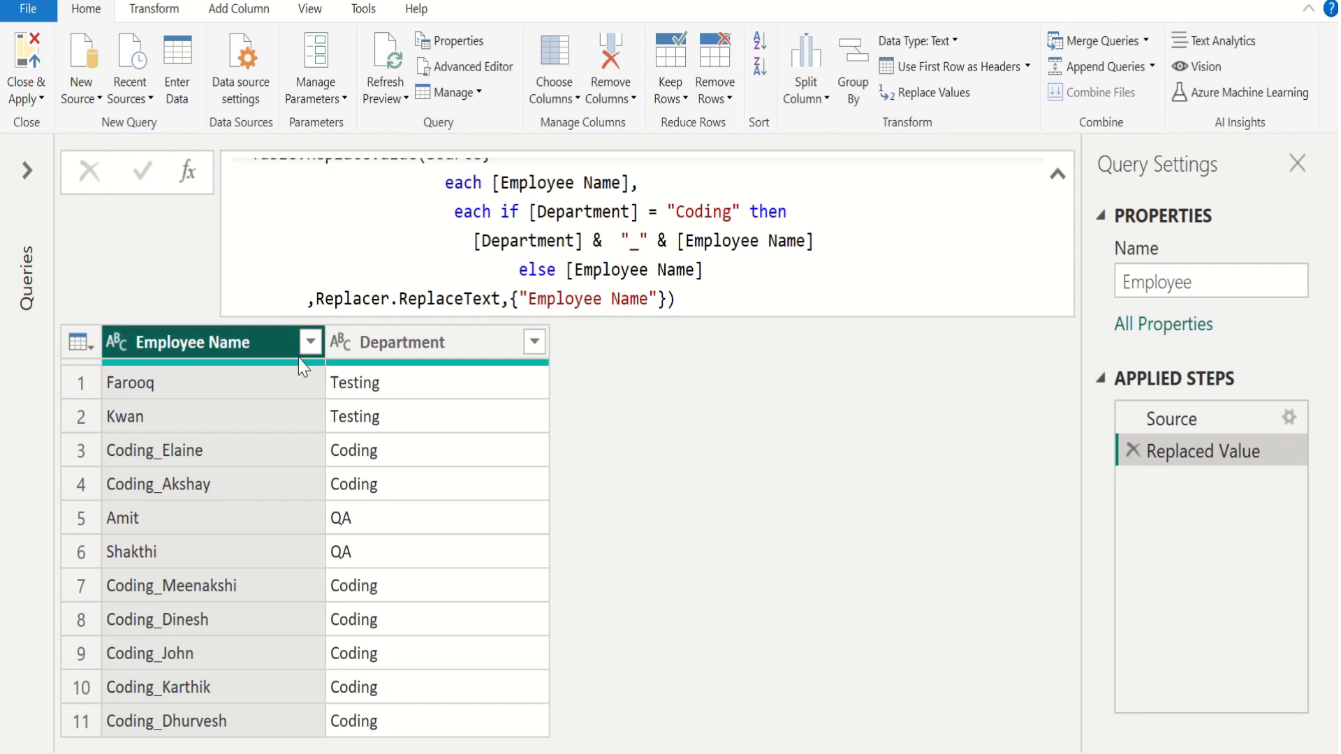